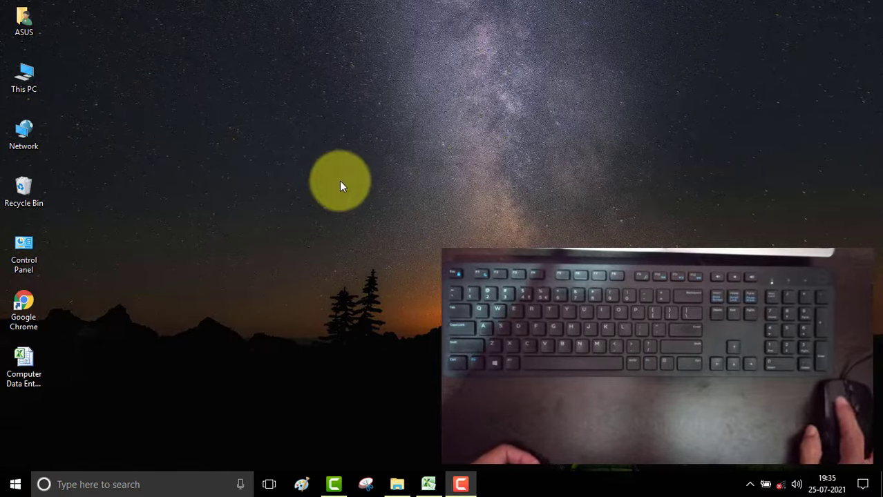
# Refresh the desktop and switch to the open Computer Data Entry Work workbook in Excel
pyautogui.rightClick(338, 124)
pyautogui.click(363, 163)
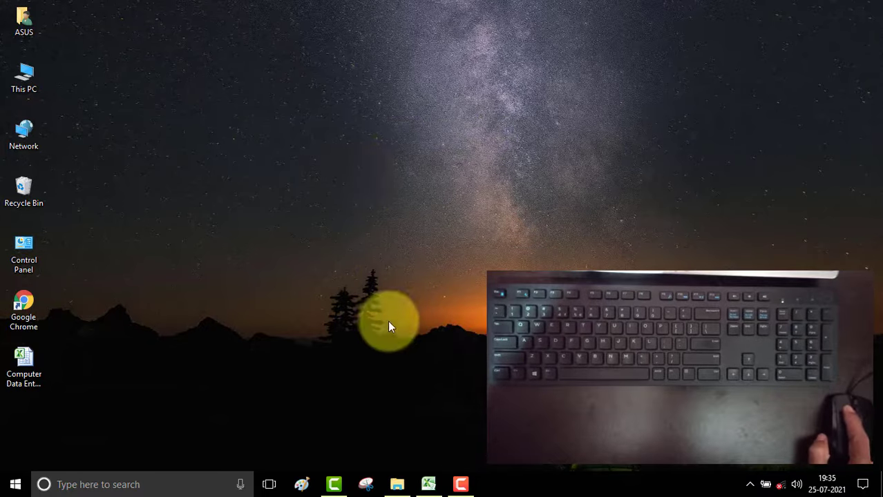
pyautogui.click(433, 489)
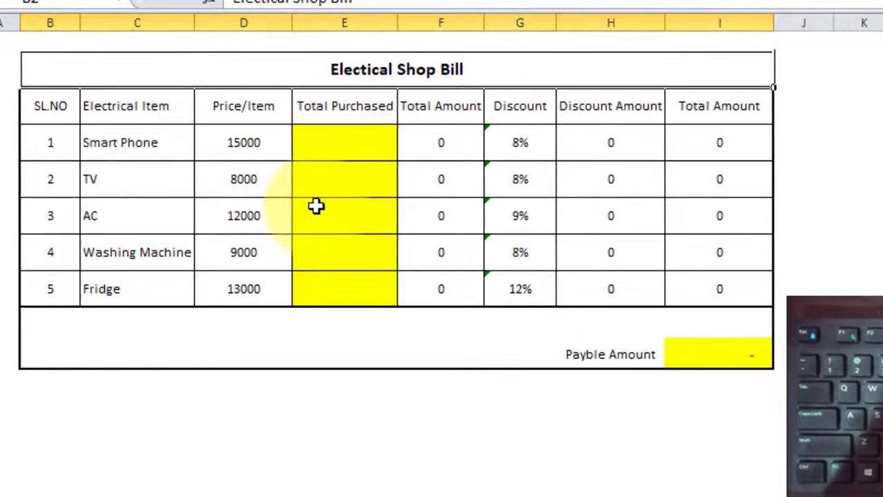
# Examine the layout of the Electical Shop Bill, including its title and the yellow Total Purchased cells
pyautogui.click(230, 242)
pyautogui.press('Up')
pyautogui.press('Up')
pyautogui.press('Up')
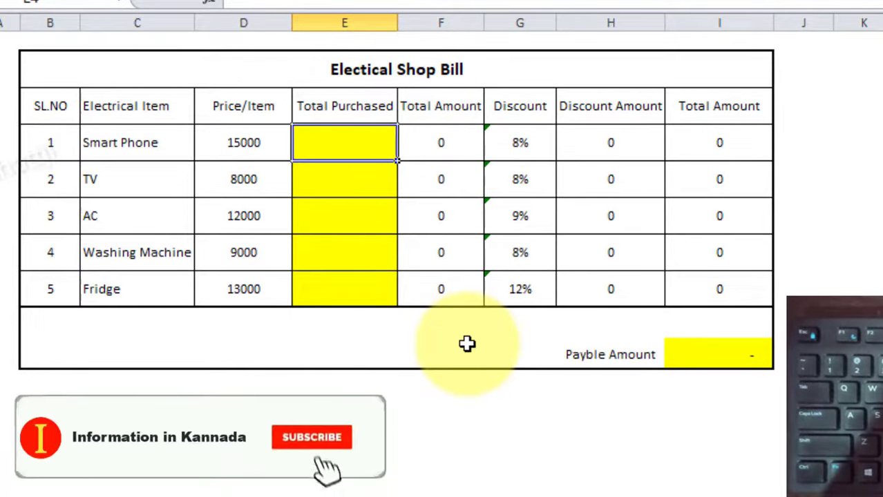
pyautogui.moveTo(477, 69); pyautogui.dragTo(509, 344)
pyautogui.click(882, 216)
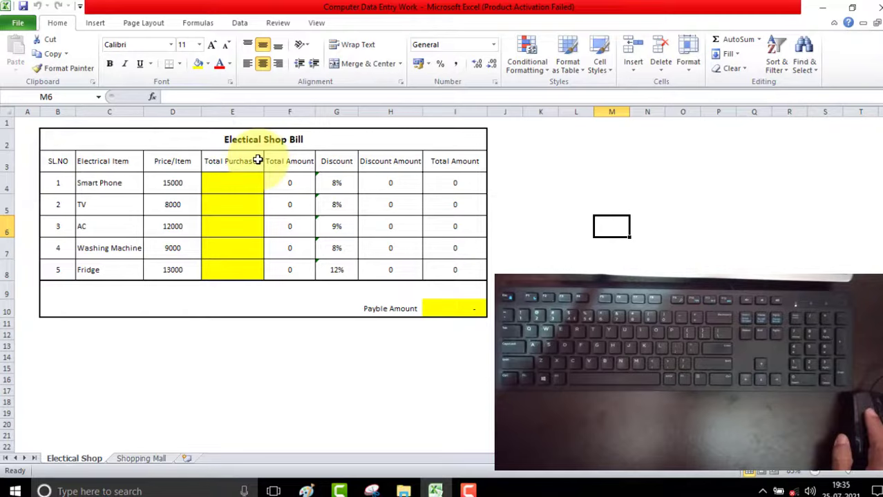
pyautogui.click(398, 79)
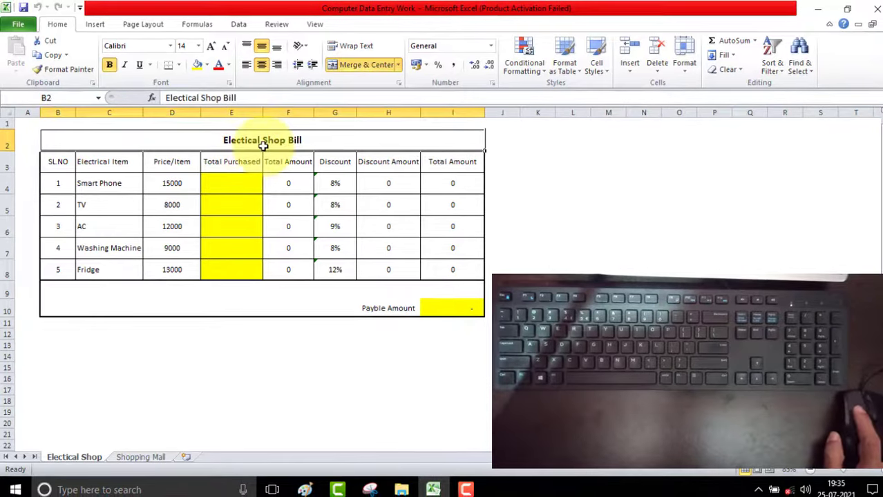
pyautogui.click(249, 181)
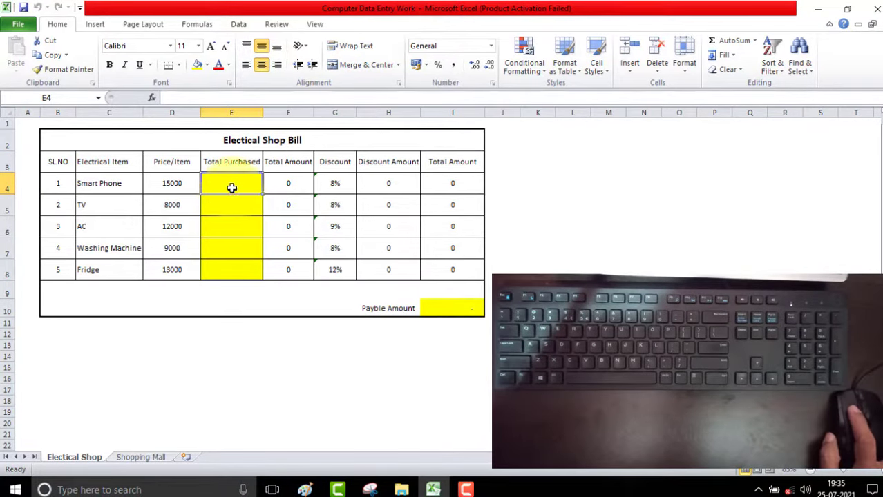
# Look through the Electrical Item column of the bill from Smart Phone to Fridge
pyautogui.click(118, 187)
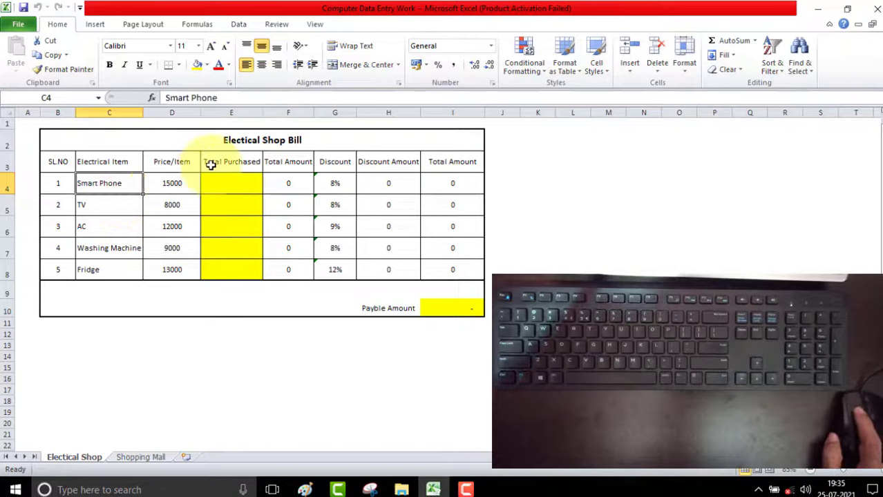
pyautogui.click(253, 144)
pyautogui.click(124, 187)
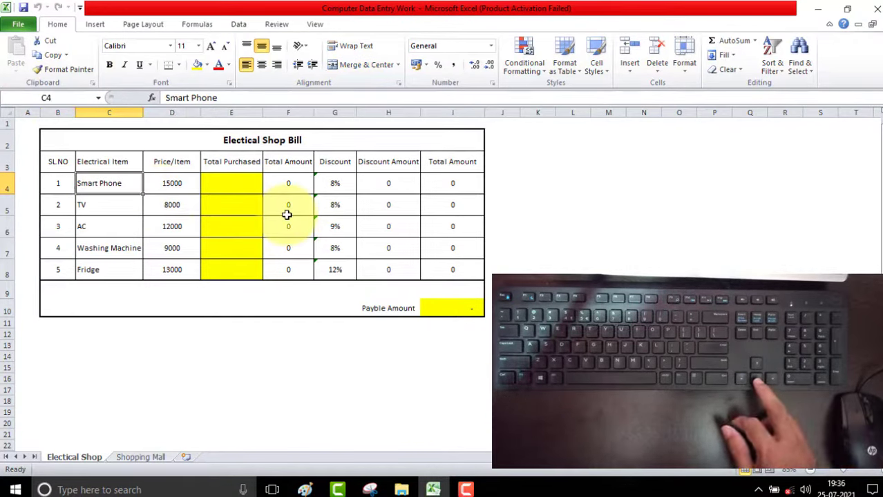
pyautogui.press('Down')
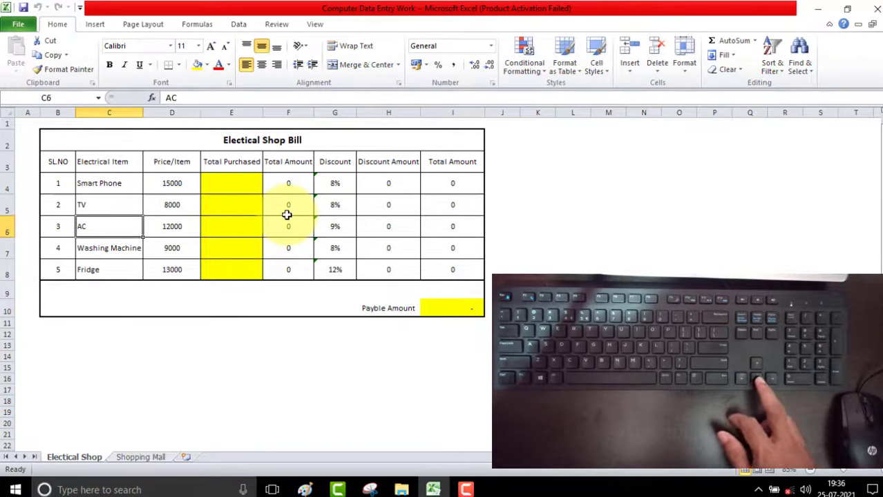
pyautogui.press('Down')
pyautogui.press('Down')
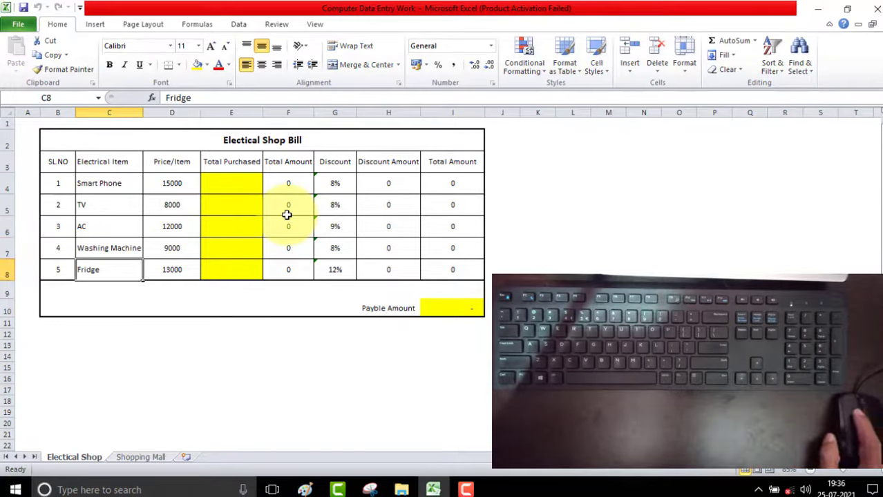
# Examine the Price/Item values and the empty Total Purchased cells of the Electical Shop Bill
pyautogui.click(171, 163)
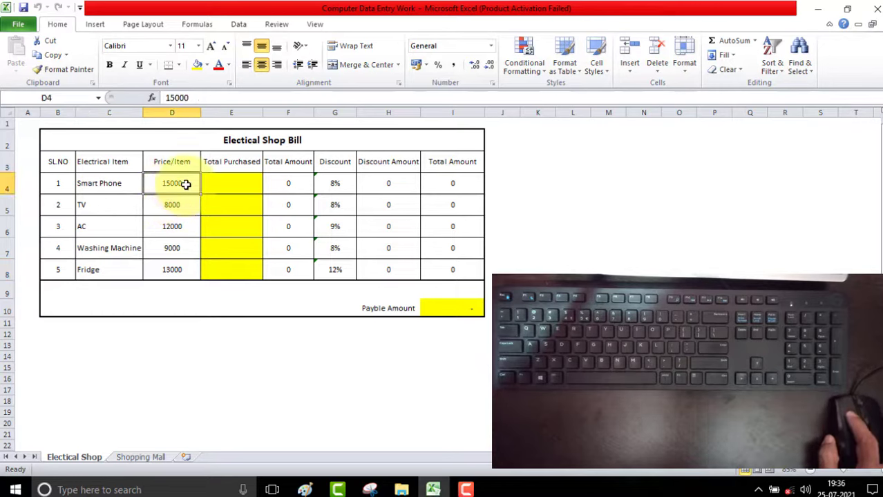
pyautogui.moveTo(185, 185); pyautogui.dragTo(175, 259)
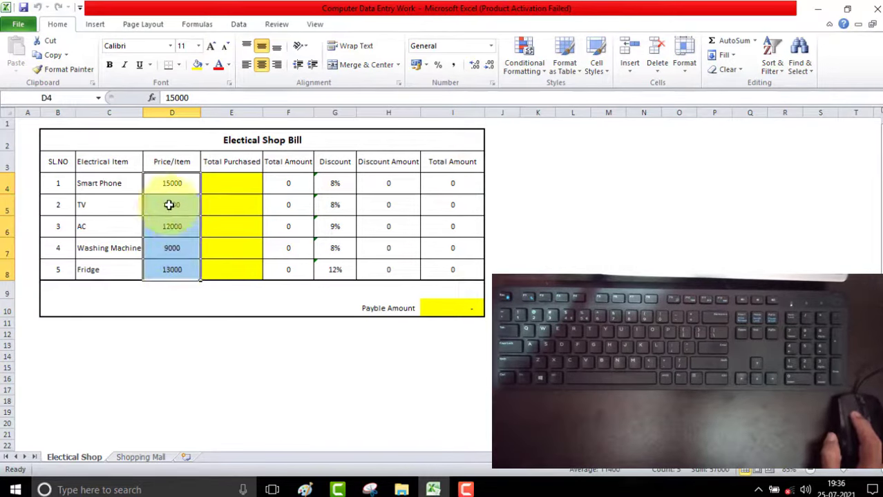
pyautogui.click(208, 183)
pyautogui.click(240, 199)
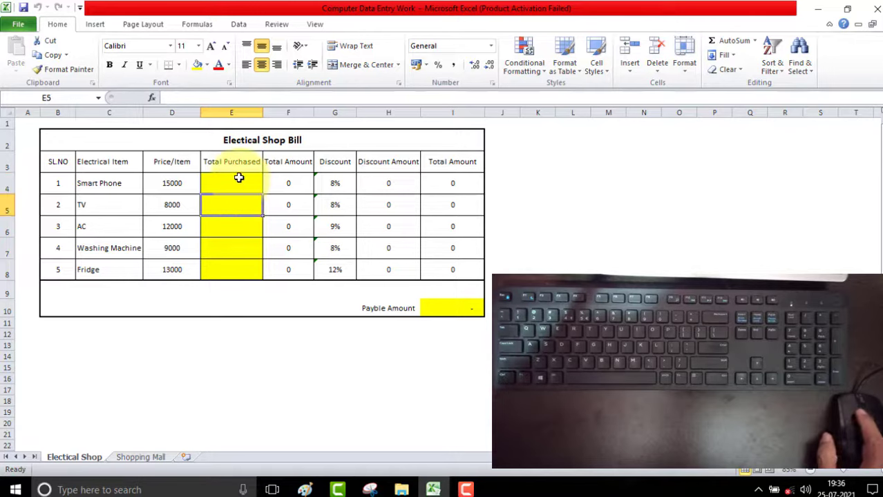
pyautogui.click(239, 170)
pyautogui.click(237, 184)
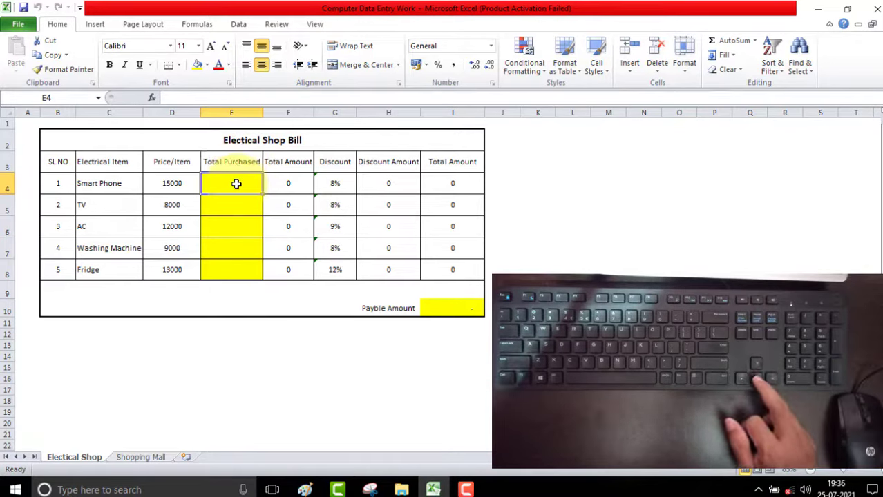
# Fill in Total Purchased with 2 for Smart Phone, 1 for TV, 2 for AC, 1 for Washing Machine and 1 for Fridge
pyautogui.press('Down')
pyautogui.press('Left')
pyautogui.press('Left')
pyautogui.press('Right')
pyautogui.press('Right')
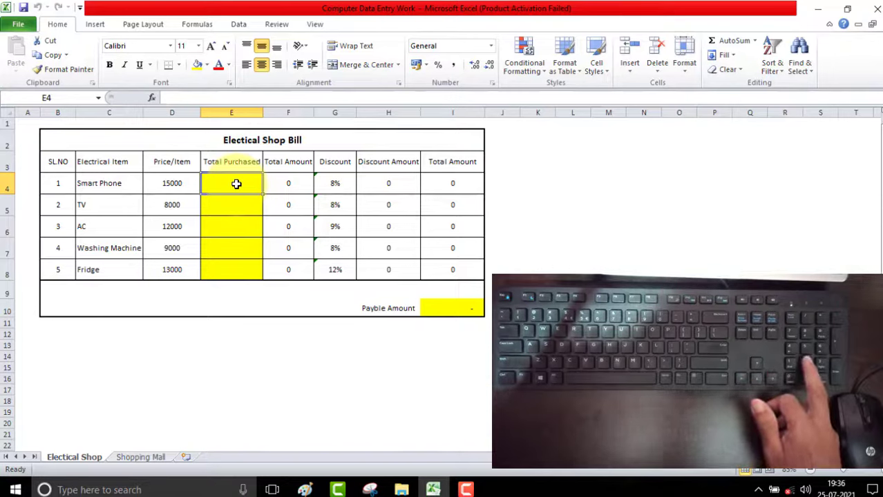
pyautogui.write('2')
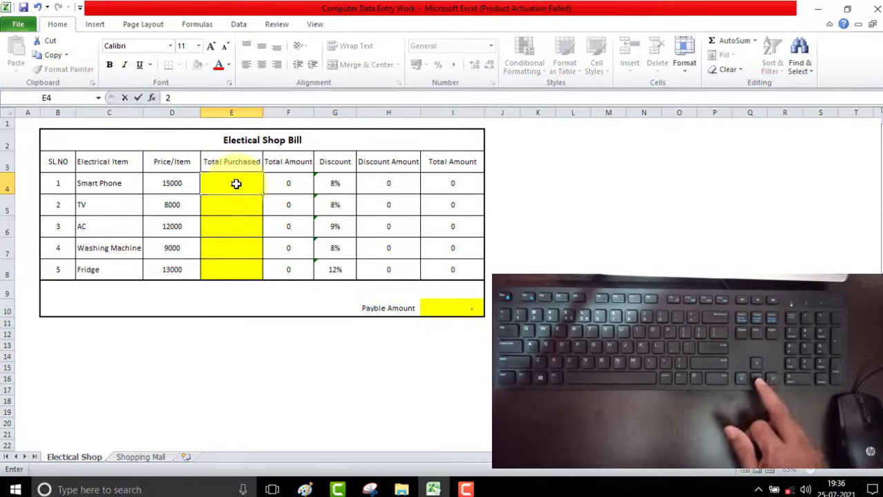
pyautogui.press('Return')
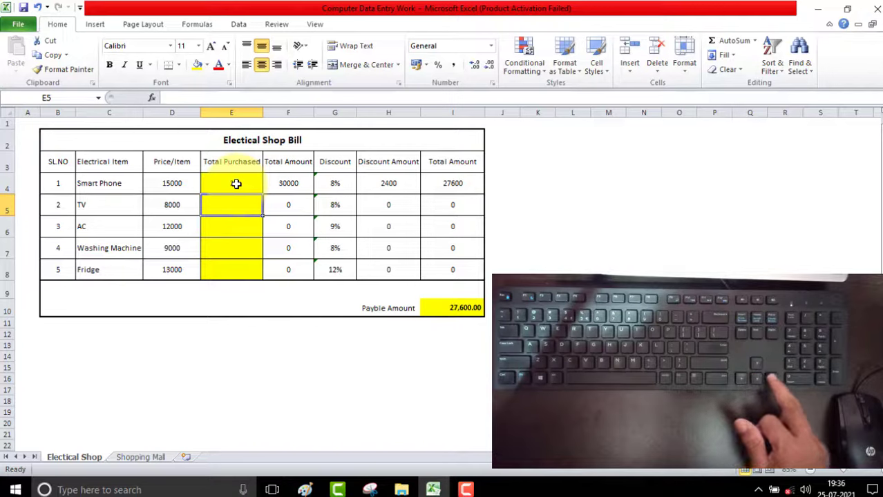
pyautogui.write('1')
pyautogui.press('Return')
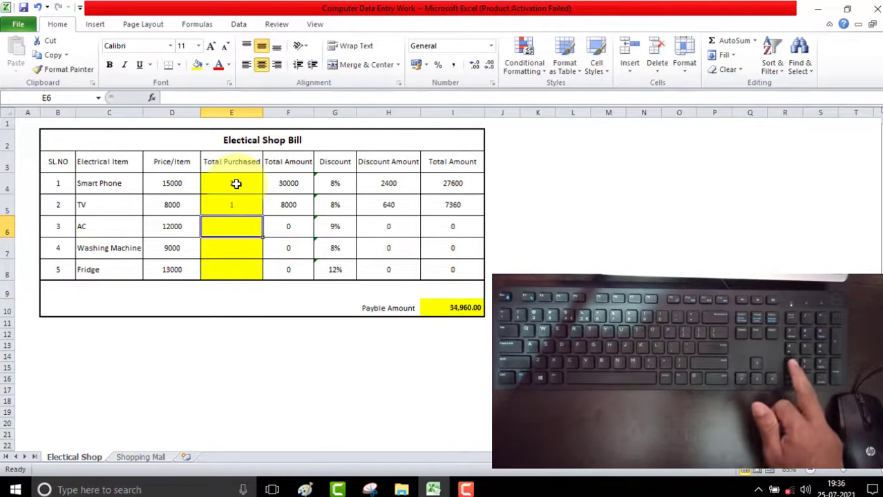
pyautogui.write('2')
pyautogui.press('Return')
pyautogui.write('1')
pyautogui.press('Return')
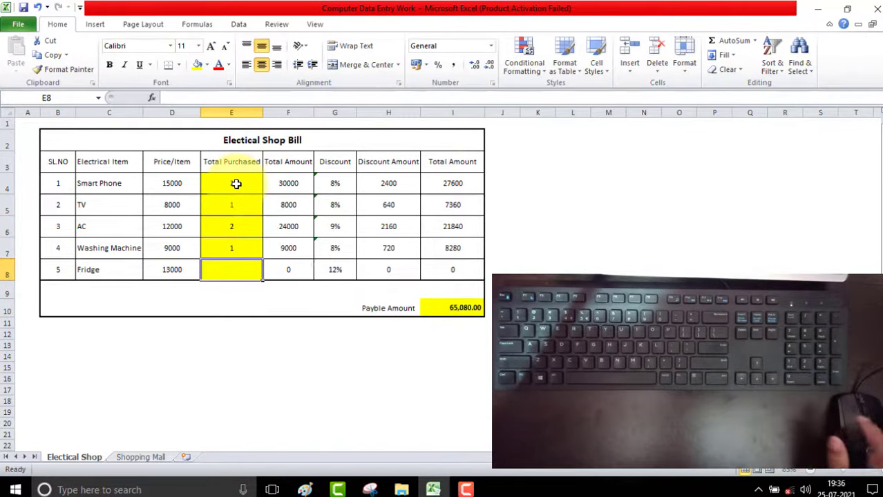
pyautogui.write('1')
pyautogui.press('Up')
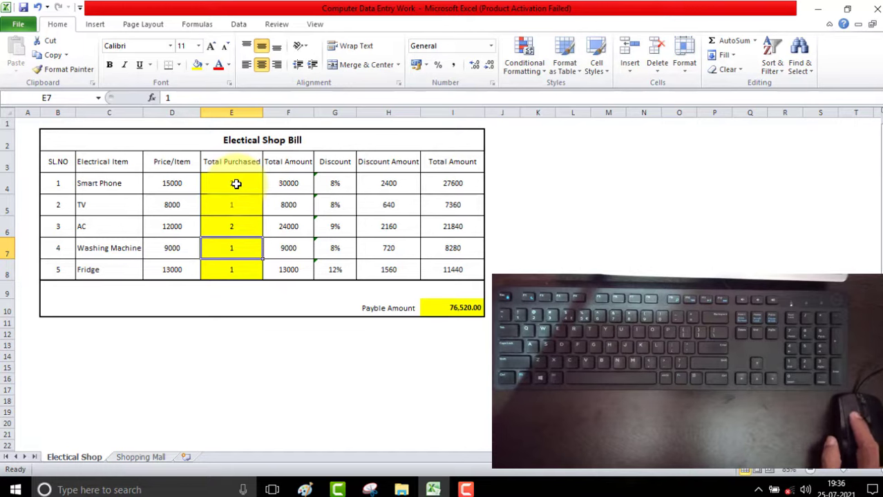
# Review the Electical Shop Bill's purchased quantities, discounts and payable amount, including the formula behind the payable amount
pyautogui.moveTo(245, 182); pyautogui.dragTo(244, 269)
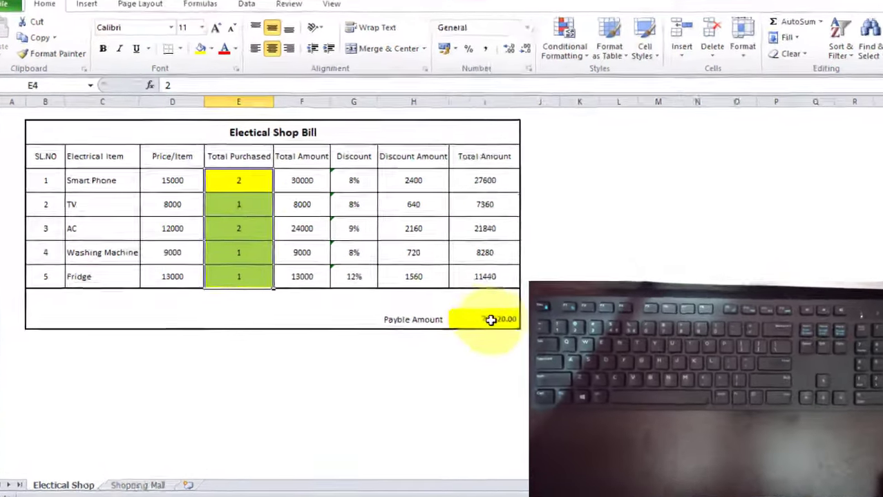
pyautogui.click(490, 320)
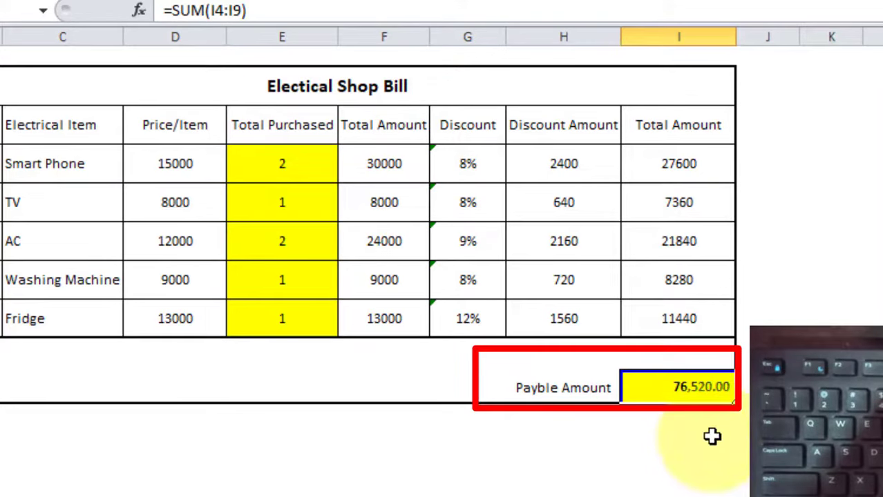
pyautogui.click(475, 163)
pyautogui.moveTo(475, 163); pyautogui.dragTo(459, 313)
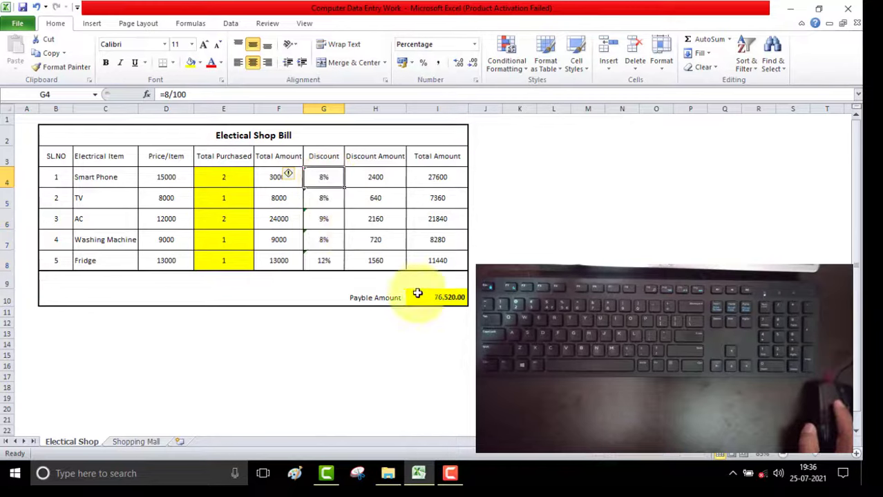
pyautogui.click(419, 295)
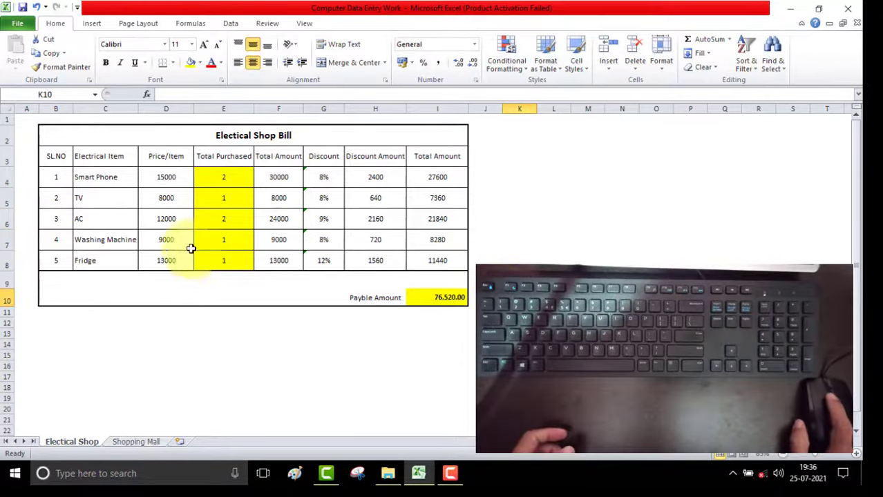
pyautogui.click(213, 199)
pyautogui.click(229, 179)
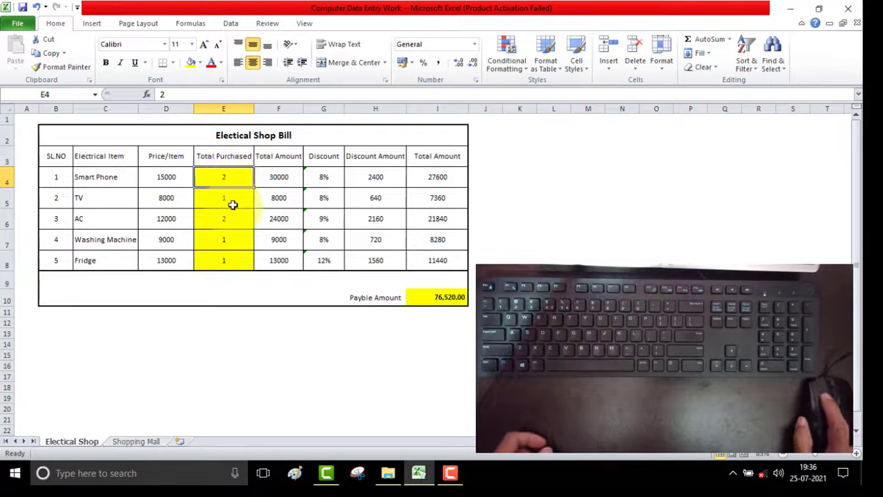
pyautogui.moveTo(301, 136); pyautogui.dragTo(302, 290)
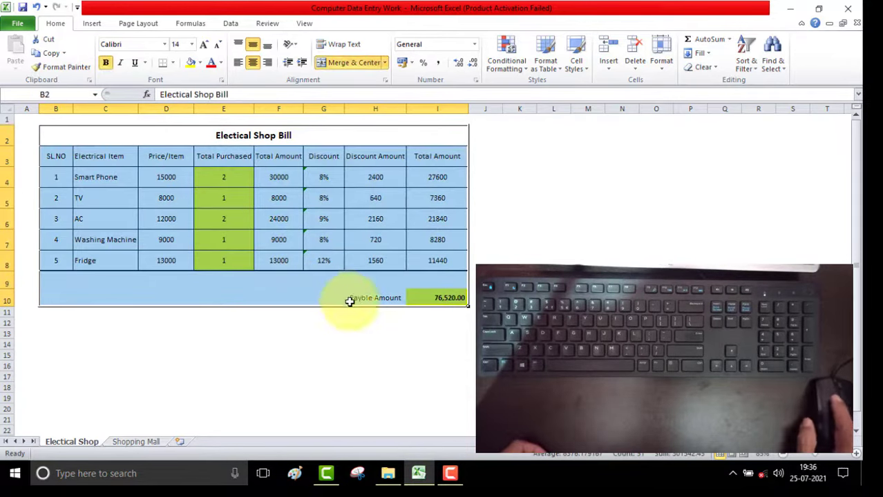
pyautogui.click(519, 181)
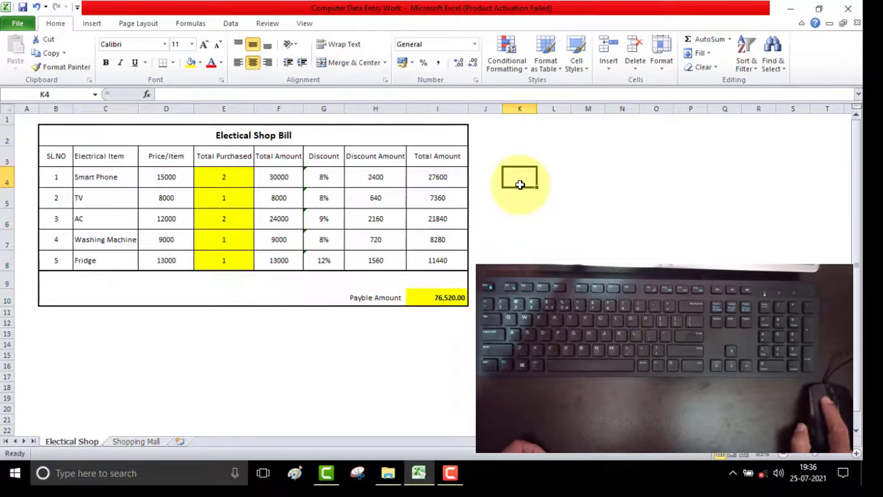
# Open the Shopping Mall sheet and look through the bill's items from T-Shirt to Belt
pyautogui.click(132, 443)
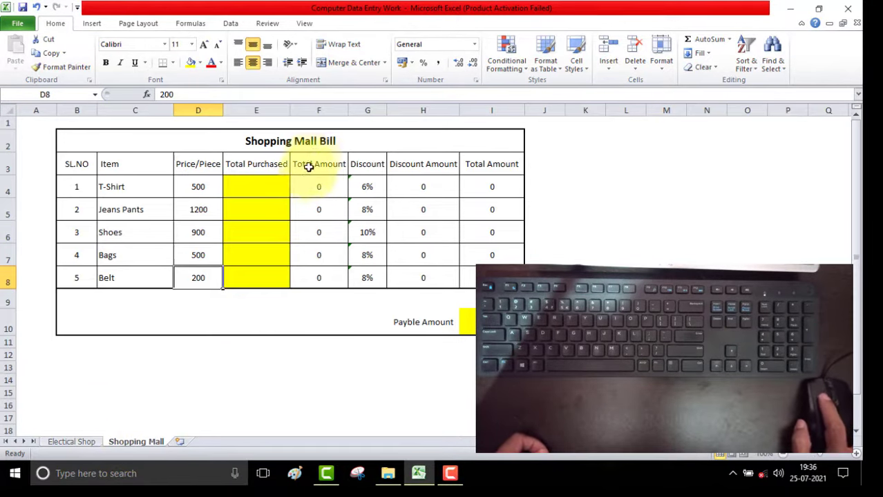
pyautogui.click(316, 143)
pyautogui.click(149, 195)
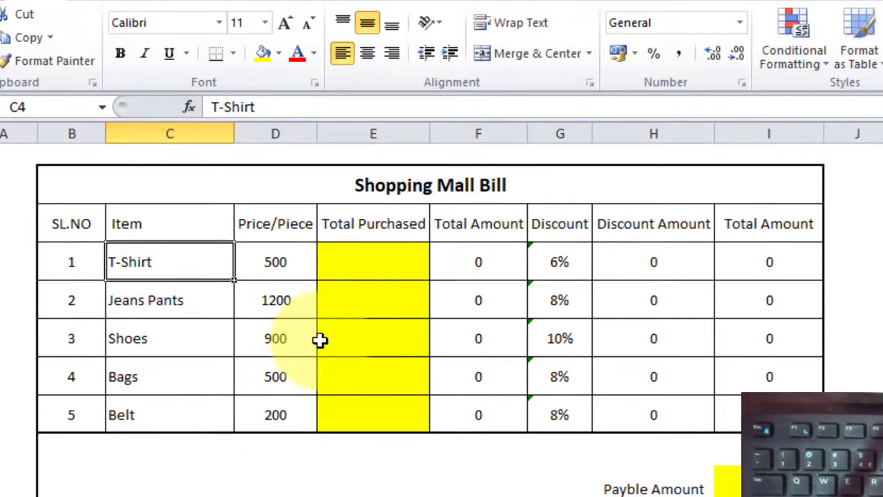
pyautogui.press('Down')
pyautogui.press('Down')
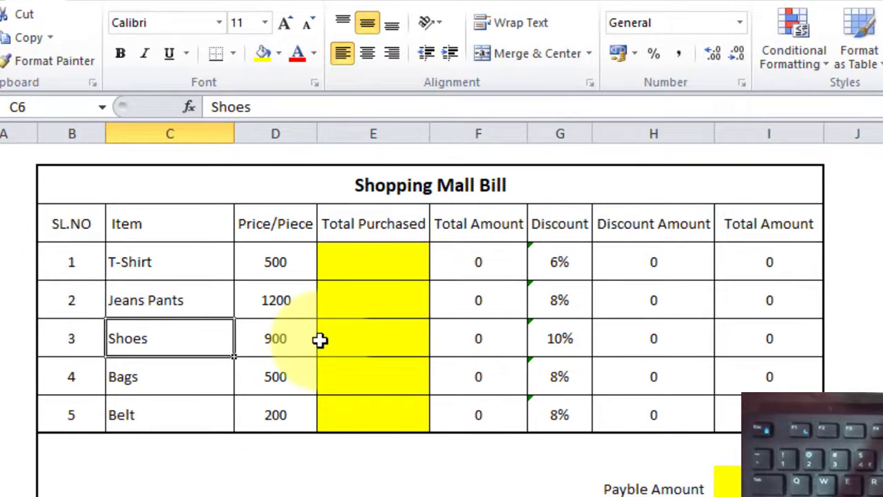
pyautogui.press('Down')
pyautogui.press('Down')
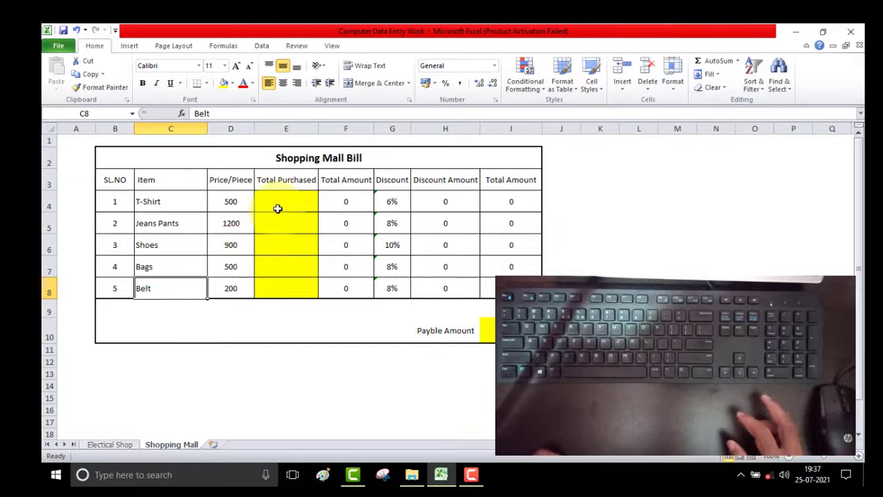
# Fill in Total Purchased with 2 for T-Shirt, 2 for Jeans Pants, and 1 each for Shoes, Bags and Belt
pyautogui.click(277, 209)
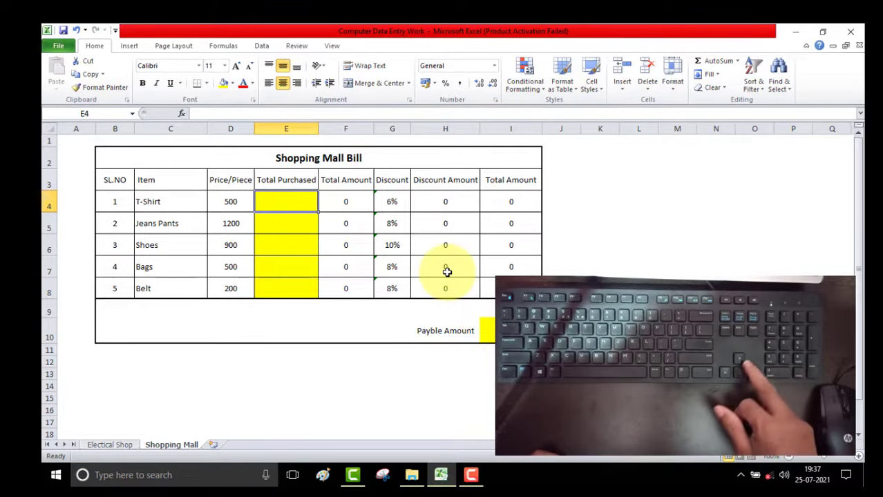
pyautogui.write('2')
pyautogui.press('Return')
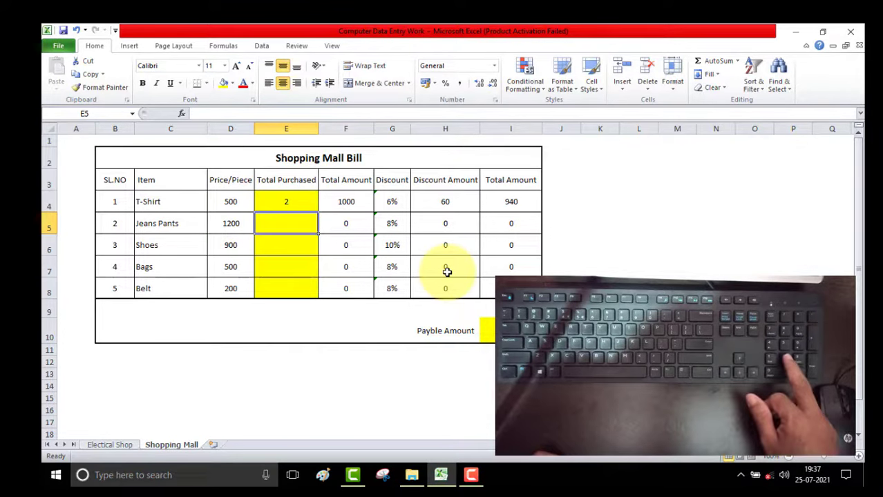
pyautogui.write('2')
pyautogui.press('Return')
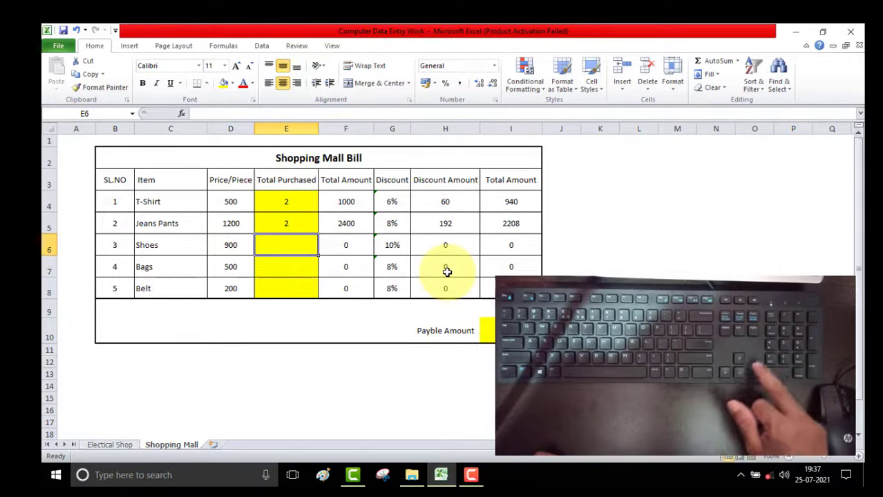
pyautogui.write('1')
pyautogui.press('Return')
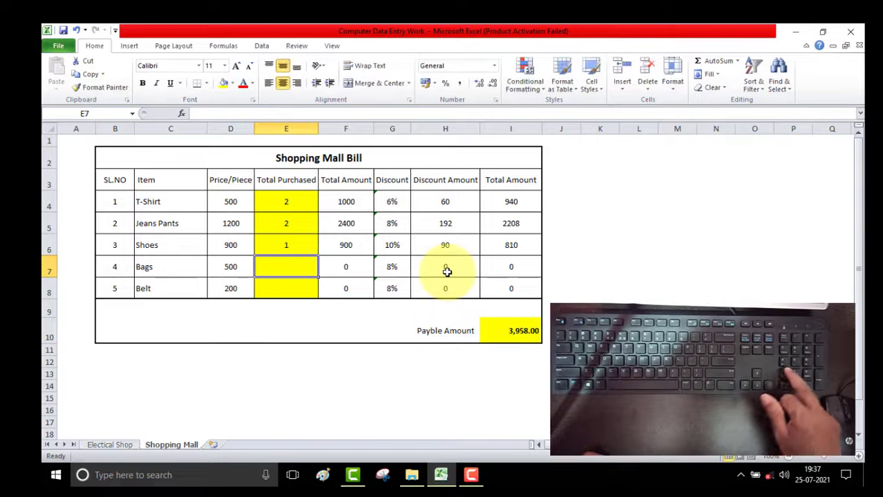
pyautogui.write('1')
pyautogui.press('Return')
pyautogui.write('1')
pyautogui.press('Up')
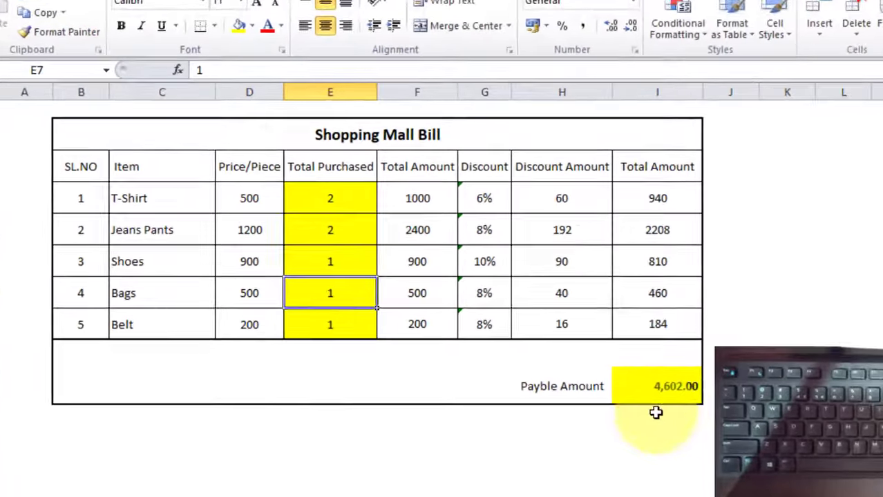
# Review the Shopping Mall Bill's payable amount and the formula behind it
pyautogui.click(519, 332)
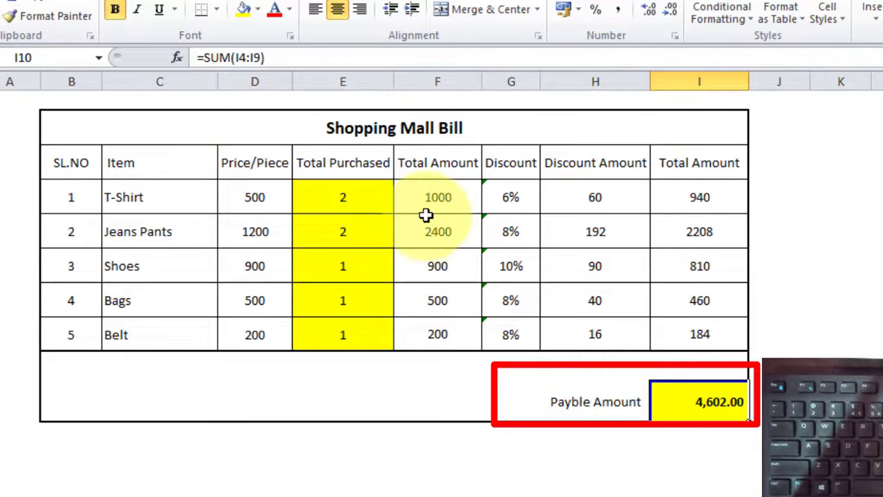
pyautogui.press('Tab')
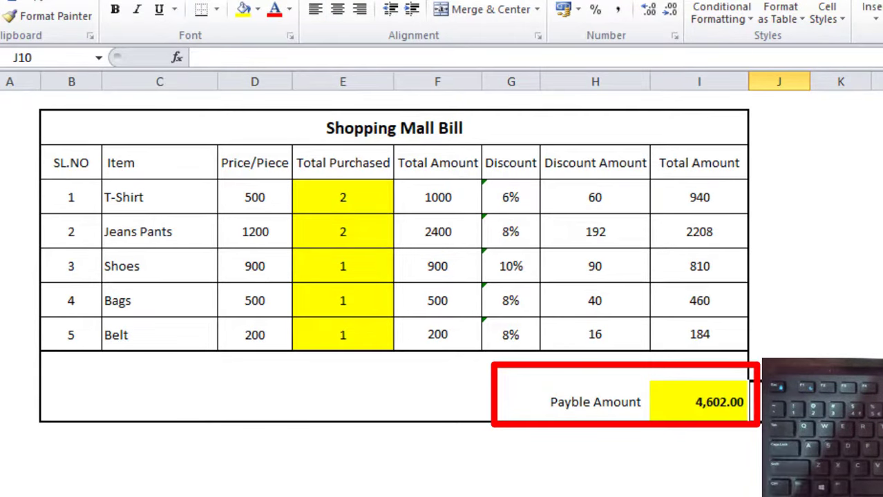
pyautogui.click(826, 356)
pyautogui.click(834, 313)
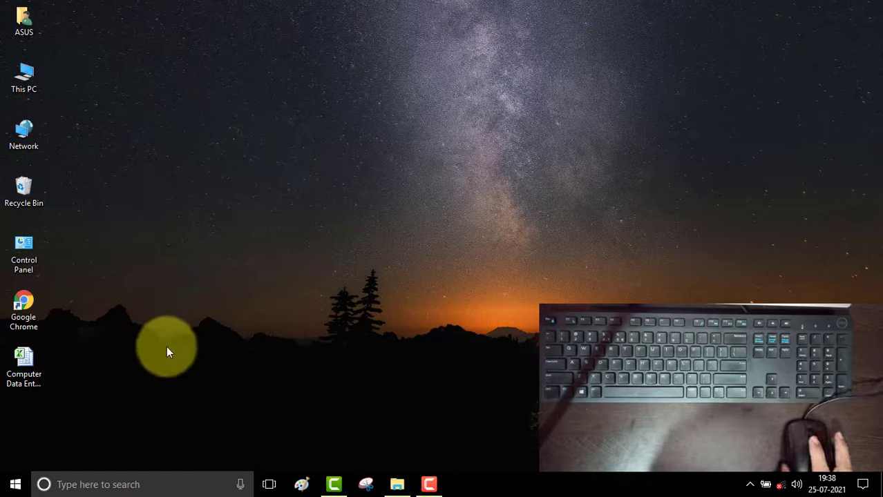
# Create a new Microsoft Excel Worksheet on the desktop, open it and dismiss the activation wizard
pyautogui.rightClick(177, 225)
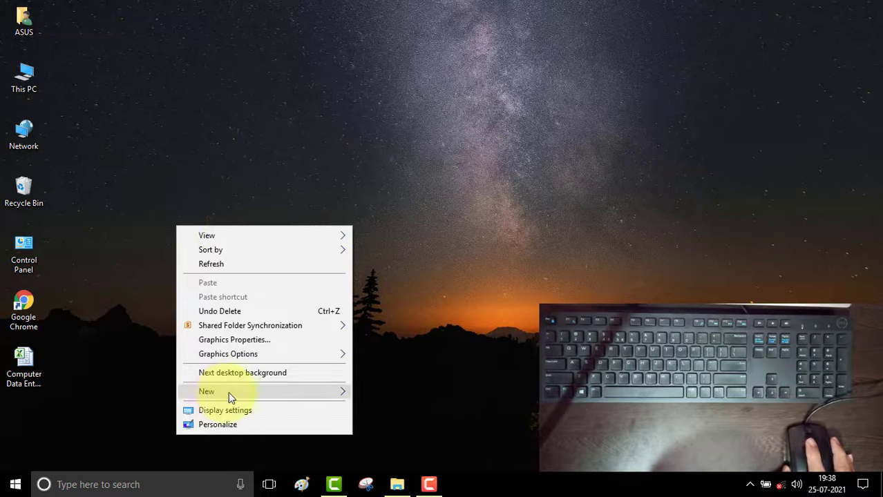
pyautogui.moveTo(218, 395)
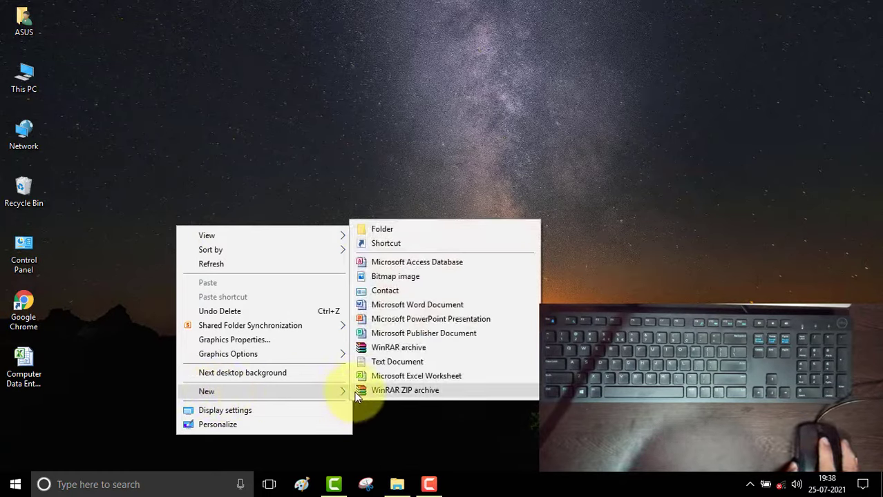
pyautogui.click(416, 379)
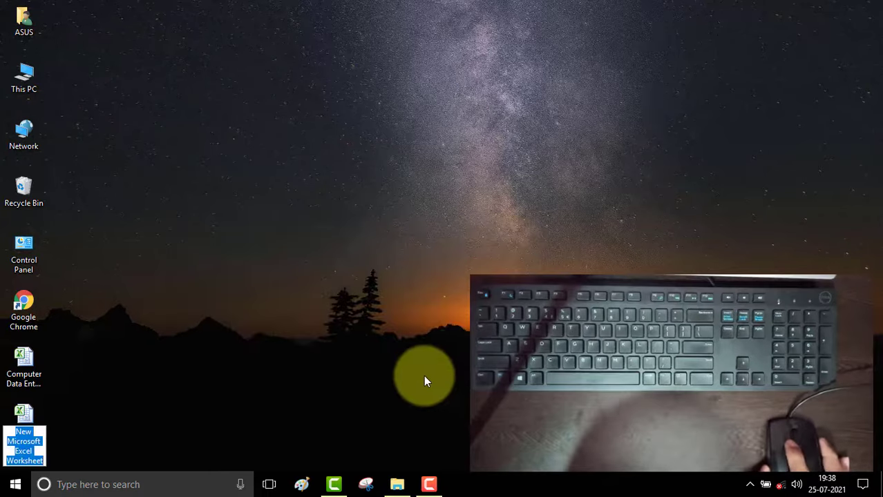
pyautogui.doubleClick(23, 427)
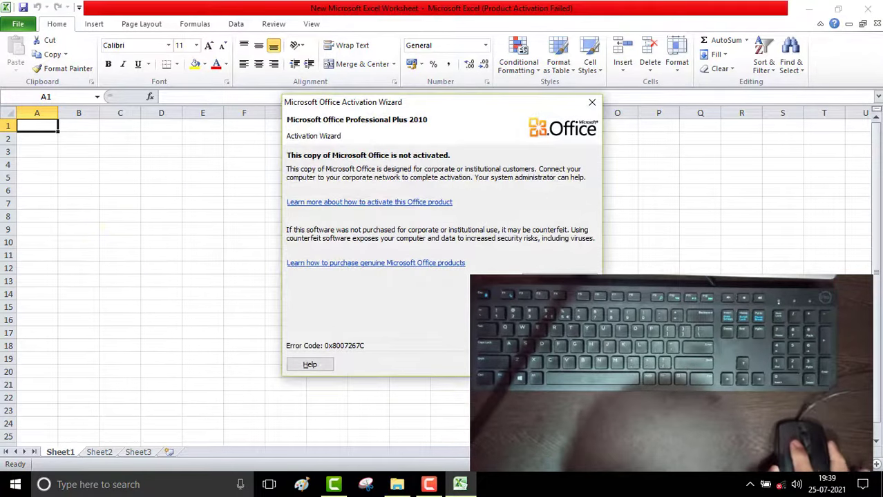
pyautogui.click(565, 364)
# Enter the heading "SL.NO" in cell B3 of the blank sheet
pyautogui.click(79, 161)
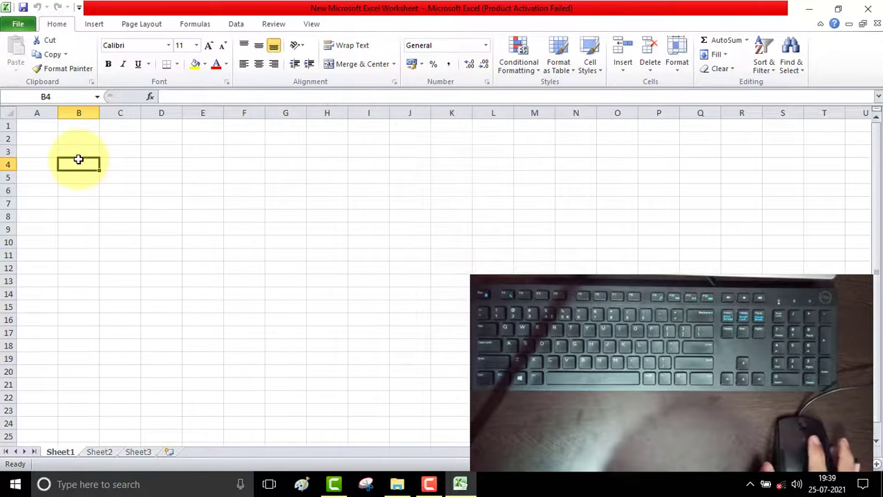
pyautogui.click(80, 153)
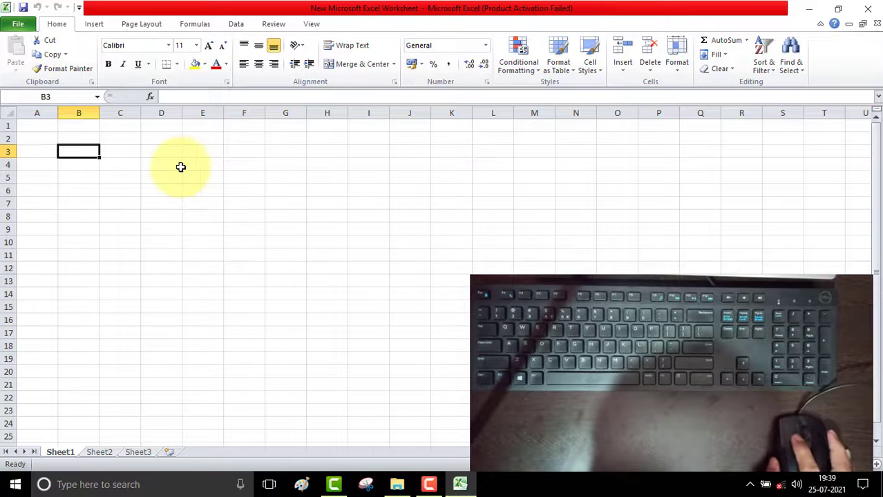
pyautogui.click(97, 214)
pyautogui.click(69, 153)
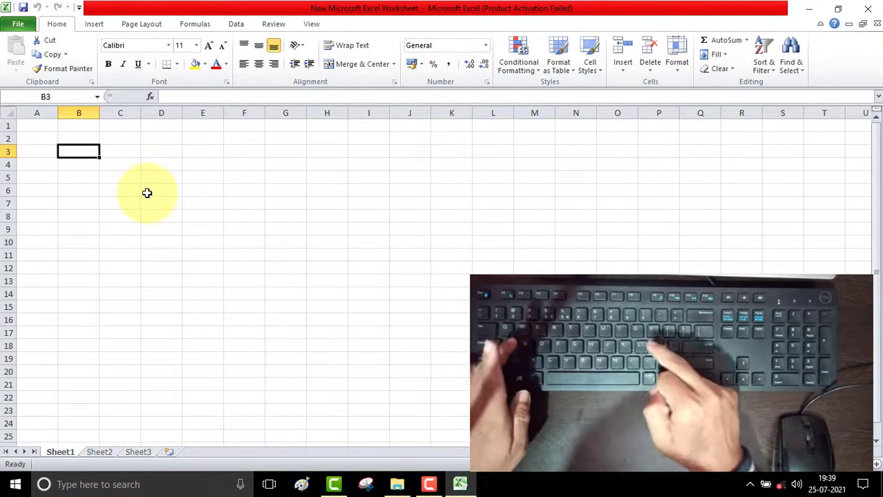
pyautogui.write('SL.NO')
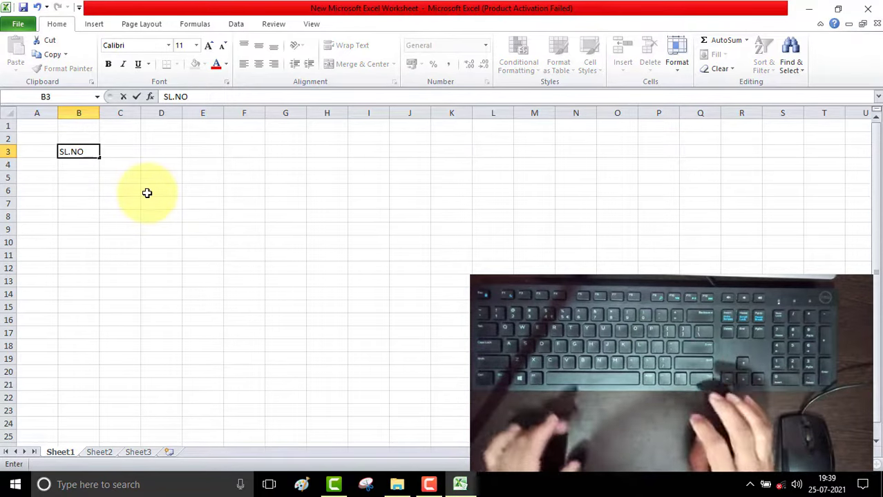
# Enter the heading "Electrical Item" in cell C3 and fit column C's width to it
pyautogui.press('Up')
pyautogui.press('Right')
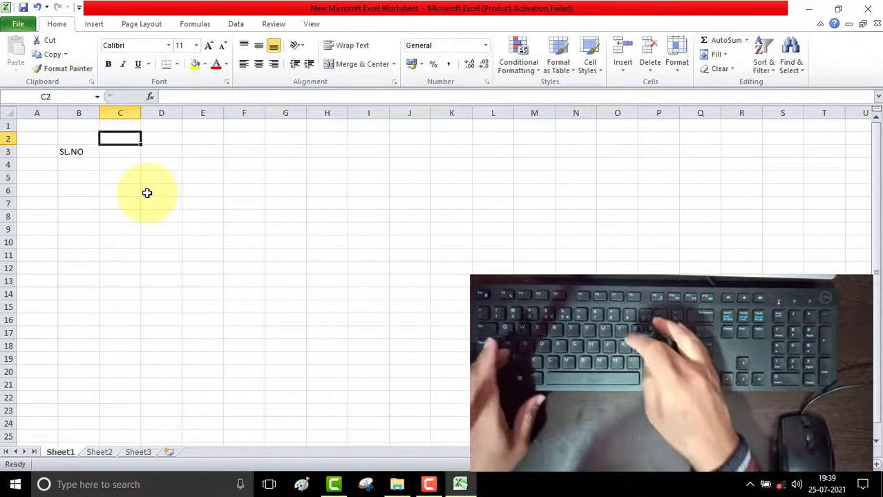
pyautogui.press('Down')
pyautogui.write('Item')
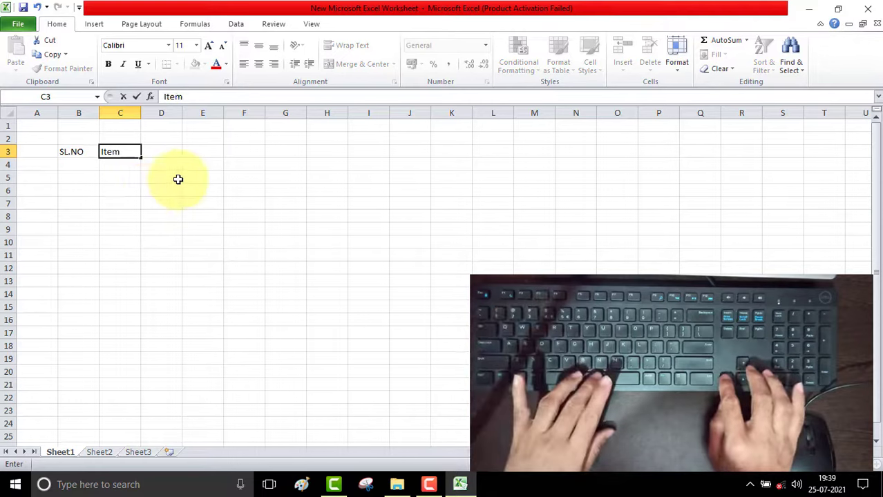
pyautogui.write('E ')
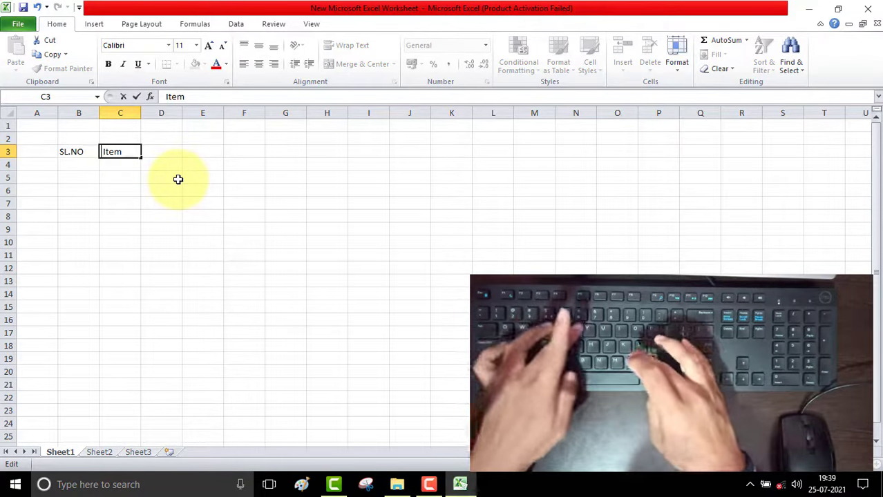
pyautogui.write('lectri ')
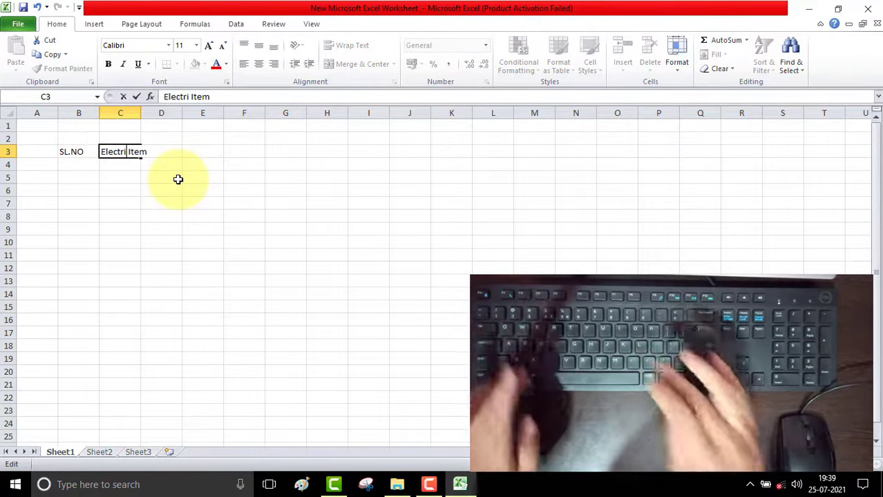
pyautogui.write('cal')
pyautogui.click(178, 180)
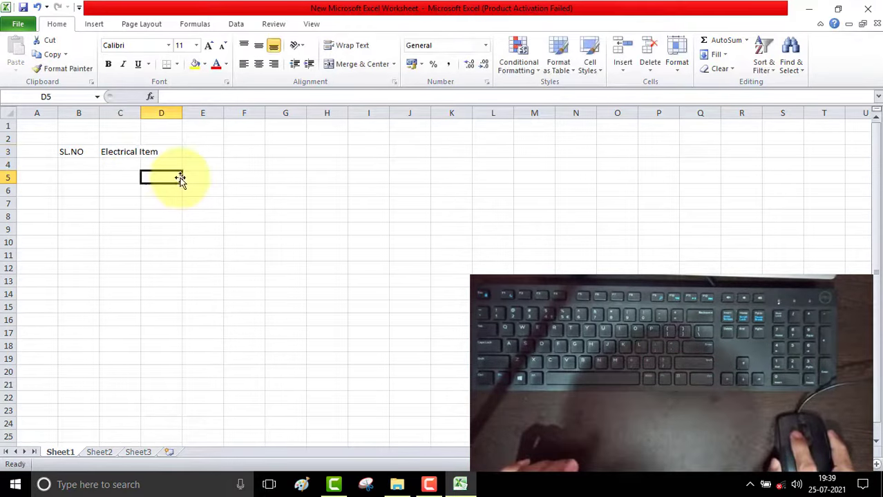
pyautogui.click(129, 153)
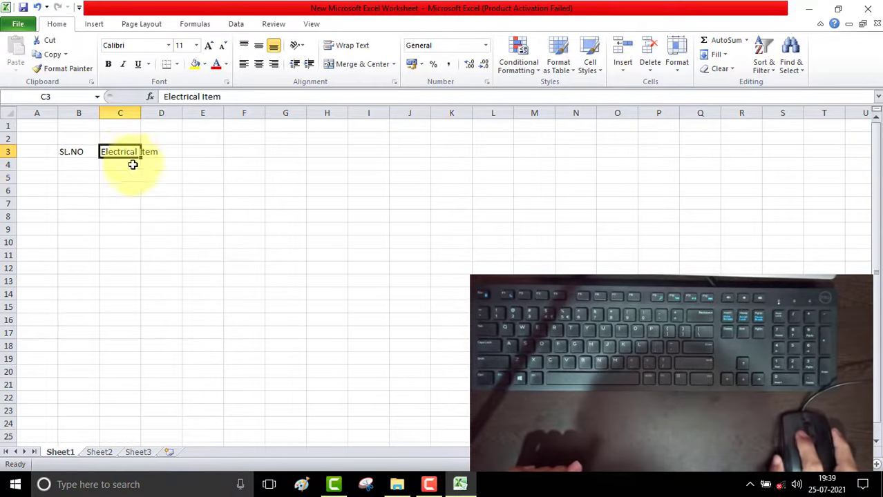
pyautogui.doubleClick(141, 114)
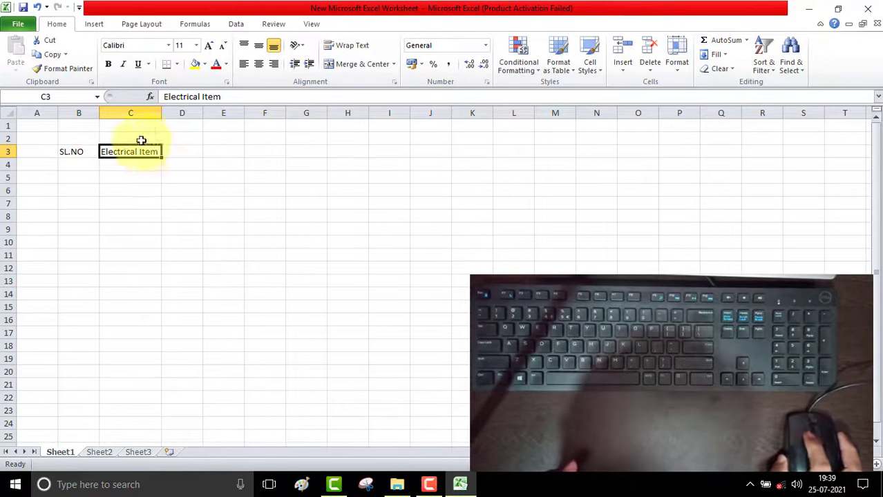
# Enter the heading "Price/Item" in cell D3 and fit column D's width to it
pyautogui.click(185, 148)
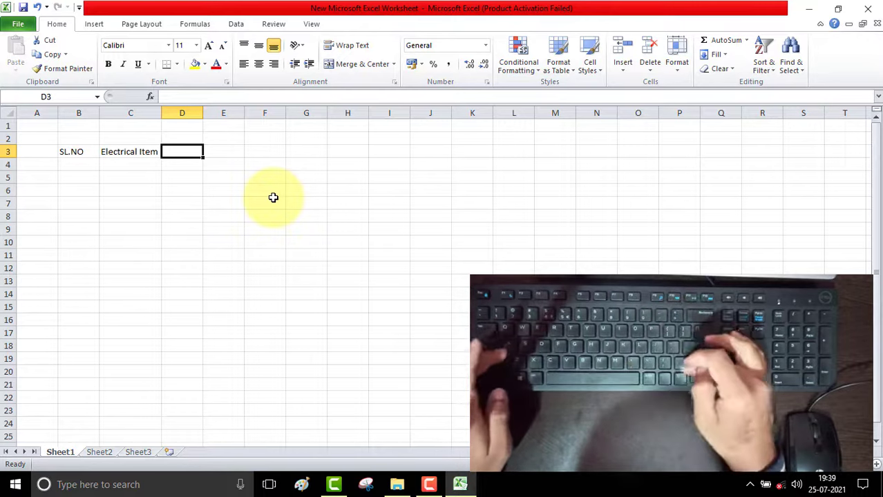
pyautogui.write('Price/Item')
pyautogui.press('Return')
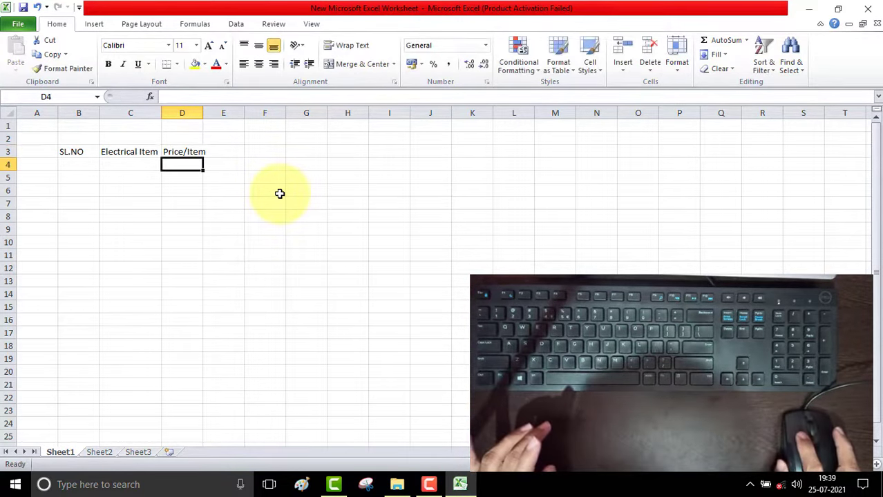
pyautogui.doubleClick(203, 111)
# Enter the heading "Purchased Item" in cell E3 and fit column E's width to it
pyautogui.press('Up')
pyautogui.press('Right')
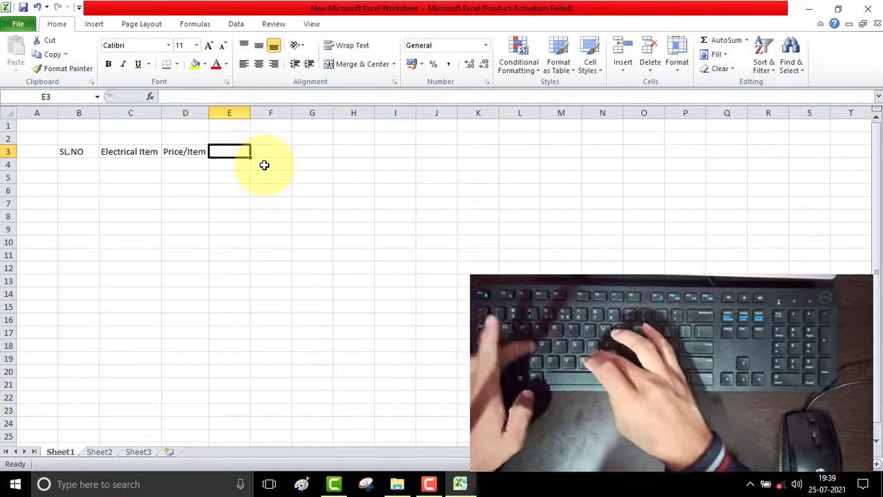
pyautogui.write('Purchased ')
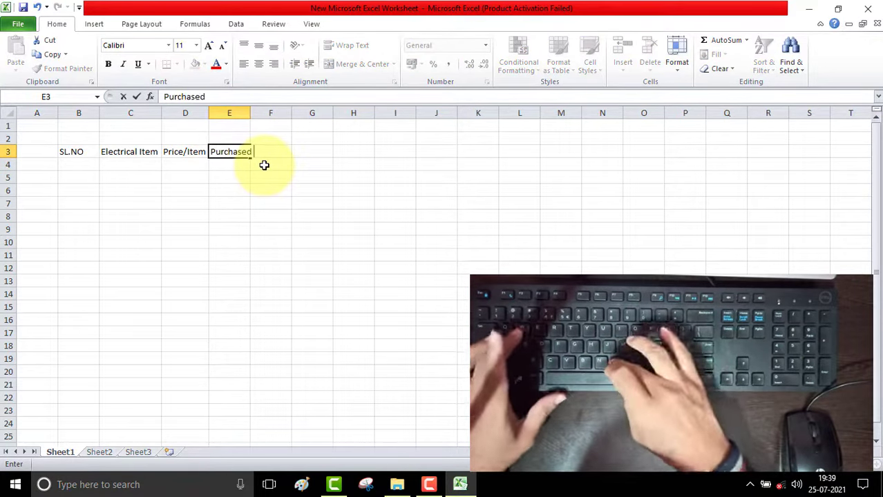
pyautogui.write('Item')
pyautogui.press('Return')
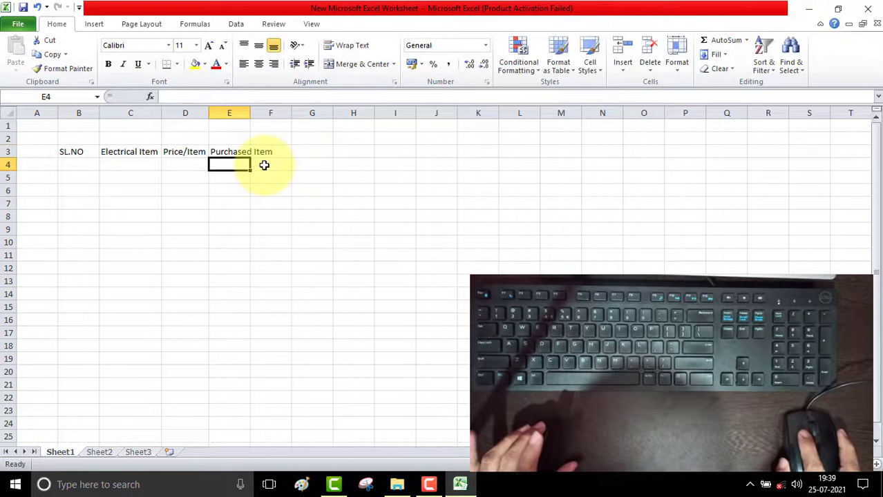
pyautogui.doubleClick(250, 113)
# Enter the heading "Total Amount" in cell F3 and fit column F's width to it
pyautogui.click(294, 148)
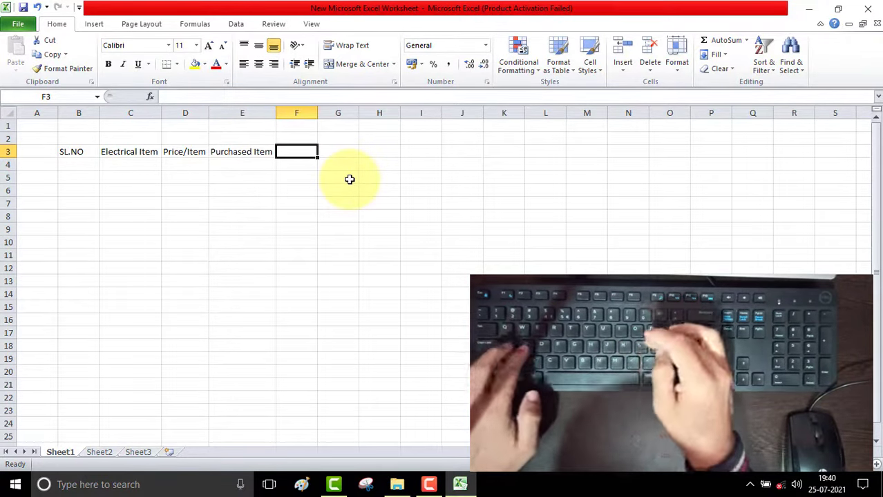
pyautogui.write('Di')
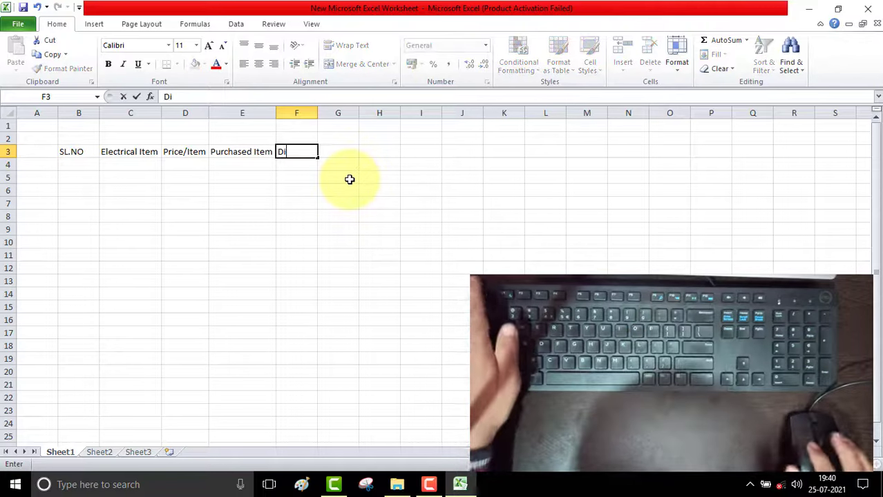
pyautogui.press('Escape')
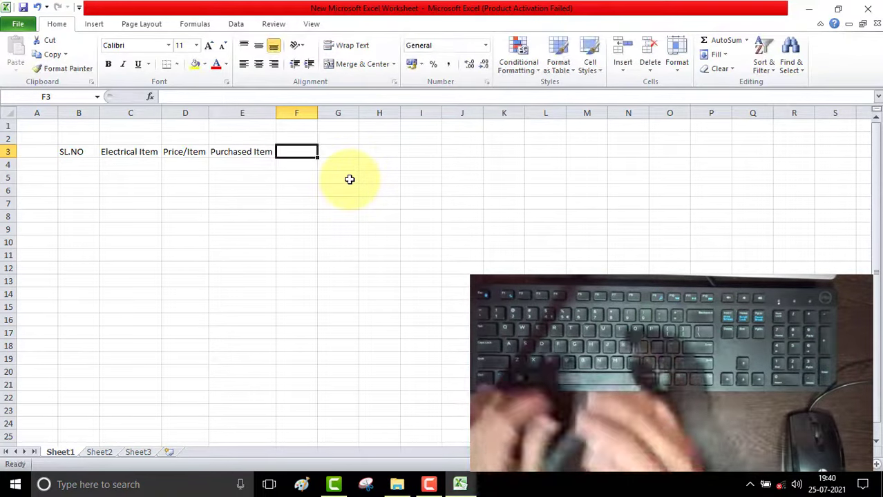
pyautogui.write('T')
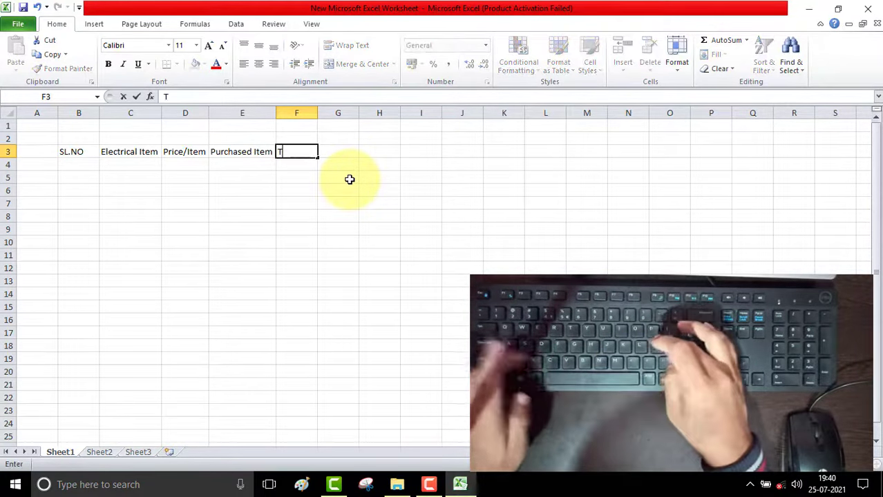
pyautogui.write('otal Amount')
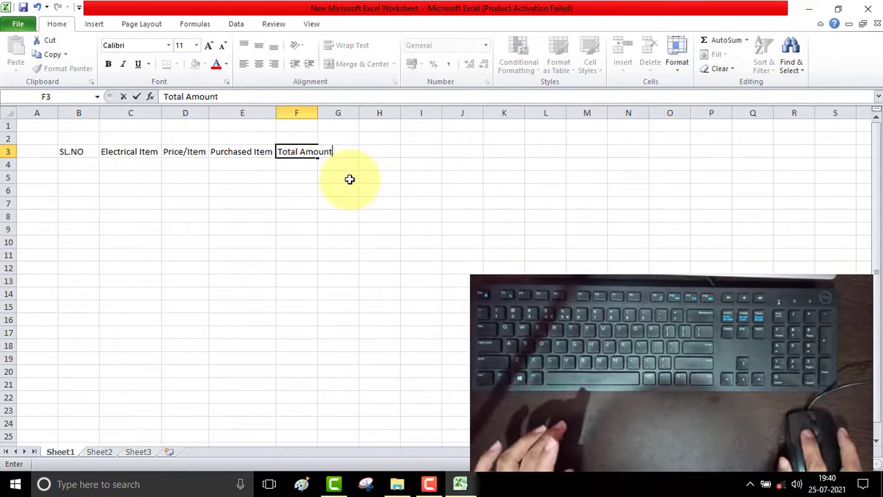
pyautogui.press('Return')
pyautogui.click(319, 121)
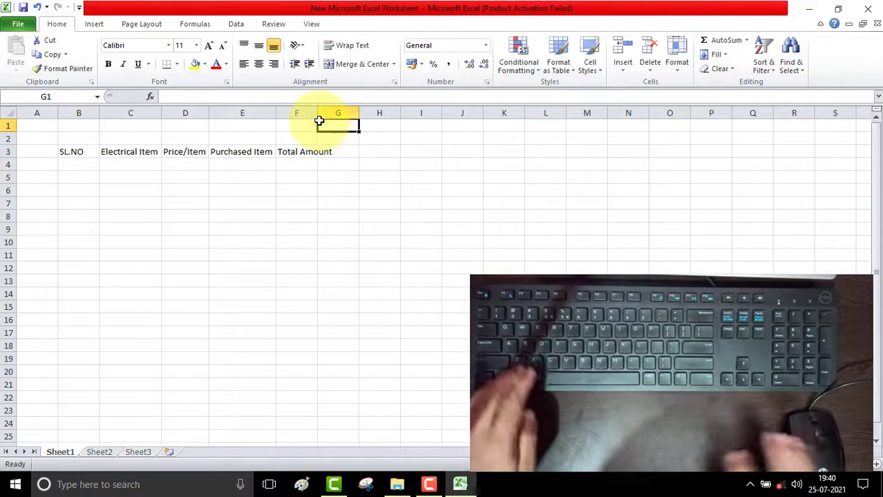
pyautogui.doubleClick(317, 114)
# Enter the heading "Discount %" in cell G3
pyautogui.click(356, 151)
pyautogui.write('Di')
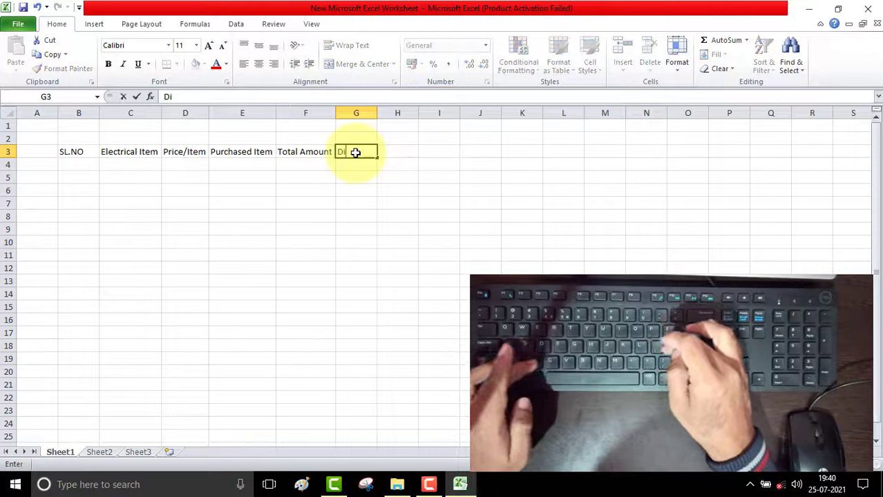
pyautogui.write('c')
pyautogui.press('BackSpace')
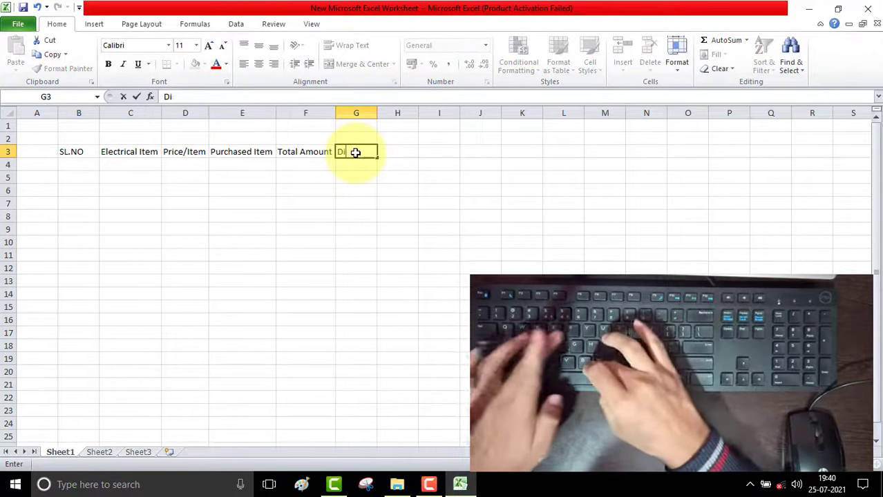
pyautogui.write('scount')
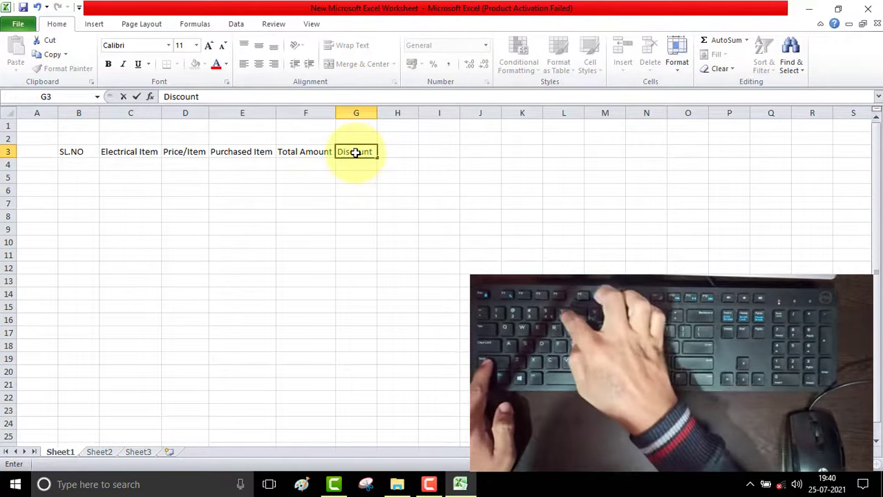
pyautogui.write('%')
pyautogui.press('Tab')
# Enter the headings "Discount Amount" in cell H3 and "Total Amount" in cell I3
pyautogui.write('Dis')
pyautogui.press('BackSpace')
pyautogui.write('scount ')
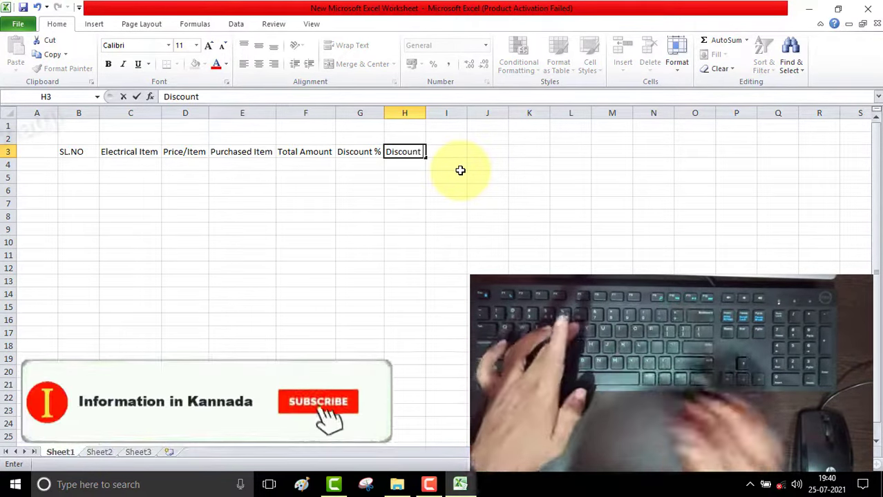
pyautogui.write('Amount')
pyautogui.press('Tab')
pyautogui.write('Total Amount')
# Enter serial numbers 1 to 4 in cells B4:B7 and the item "Smart Phone" in cell C4
pyautogui.click(79, 164)
pyautogui.write('1 2 3 4')
pyautogui.click(130, 165)
pyautogui.write('Smart Phone')
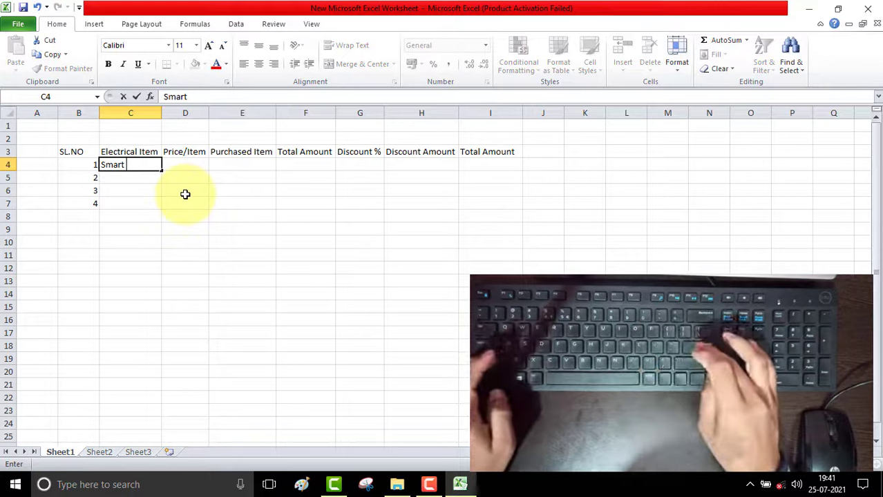
pyautogui.press('Return')
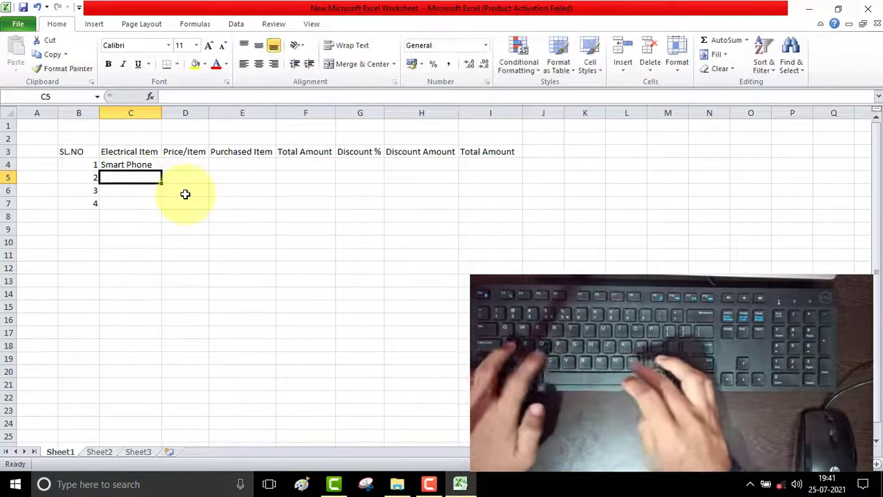
# List TV, AC and Fridge as the electrical items in cells C5:C7
pyautogui.write('TV AC')
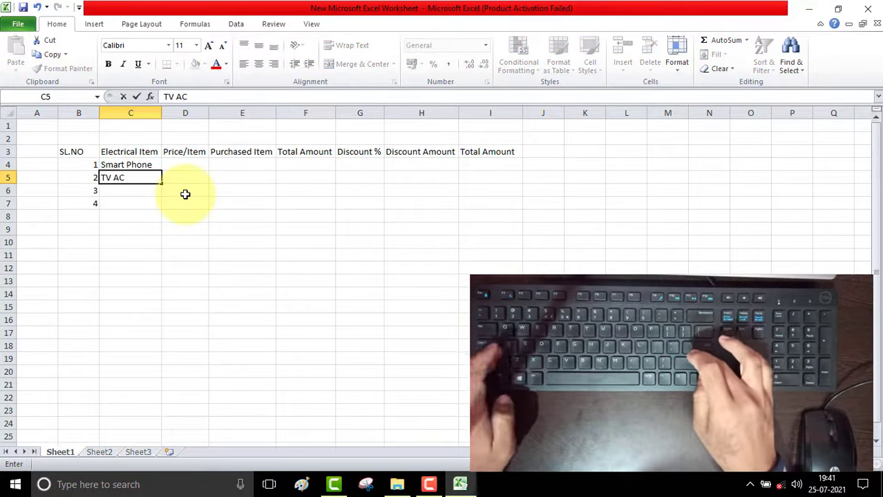
pyautogui.press('BackSpace')
pyautogui.press('BackSpace')
pyautogui.press('BackSpace')
pyautogui.press('Return')
pyautogui.write('AC')
pyautogui.press('Return')
pyautogui.write('Fridge')
pyautogui.press('Return')
# Enter the item prices 15000, 9000, 13000 and 8000 in cells D4:D7
pyautogui.press('Up')
pyautogui.press('Up')
pyautogui.press('Up')
pyautogui.press('Up')
pyautogui.press('Right')
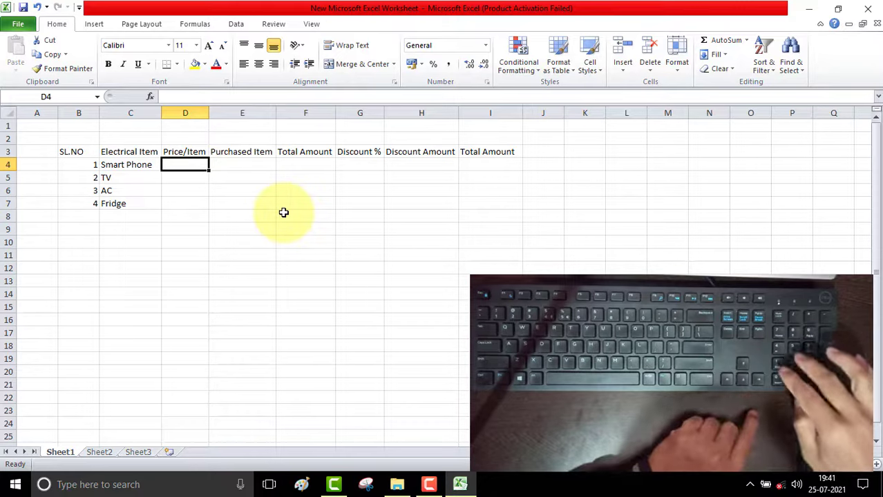
pyautogui.write('15')
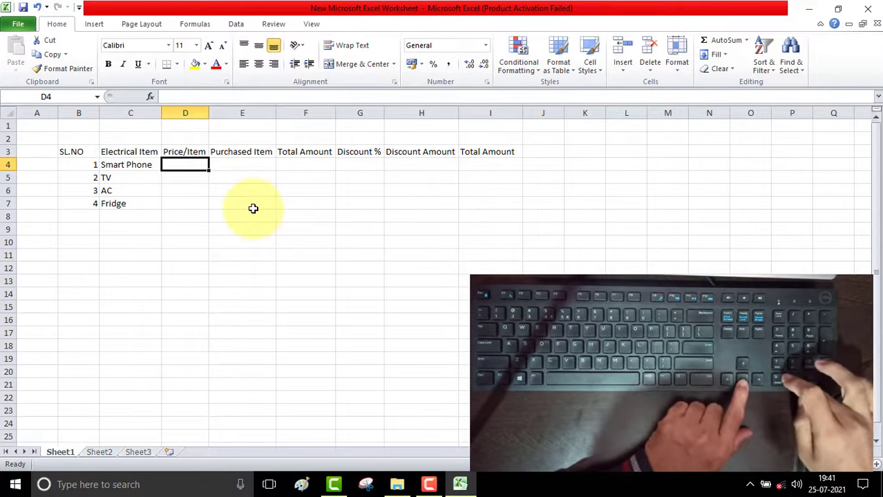
pyautogui.write('000')
pyautogui.press('Return')
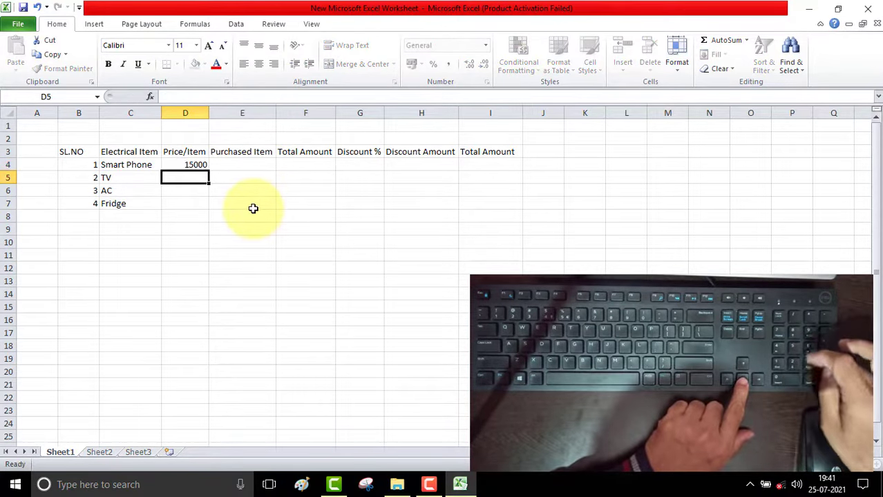
pyautogui.write('9000')
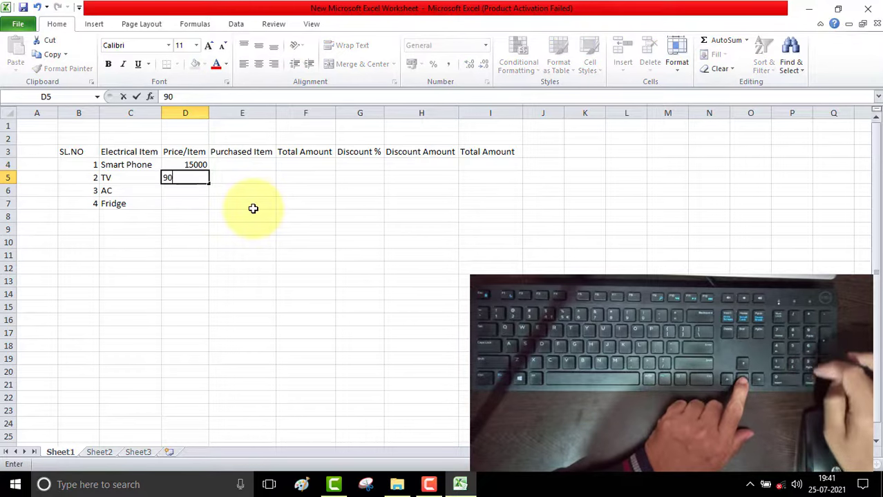
pyautogui.press('Return')
pyautogui.write('1')
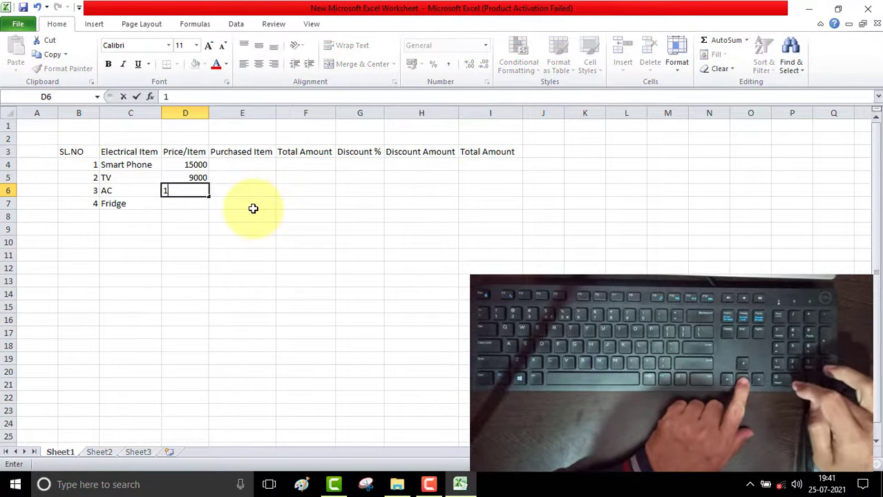
pyautogui.write('3000')
pyautogui.press('Return')
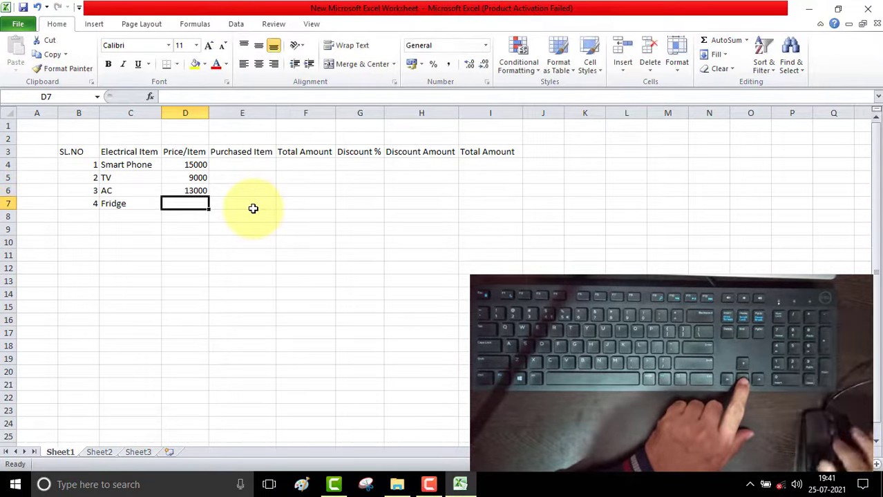
pyautogui.write('8000')
pyautogui.press('Return')
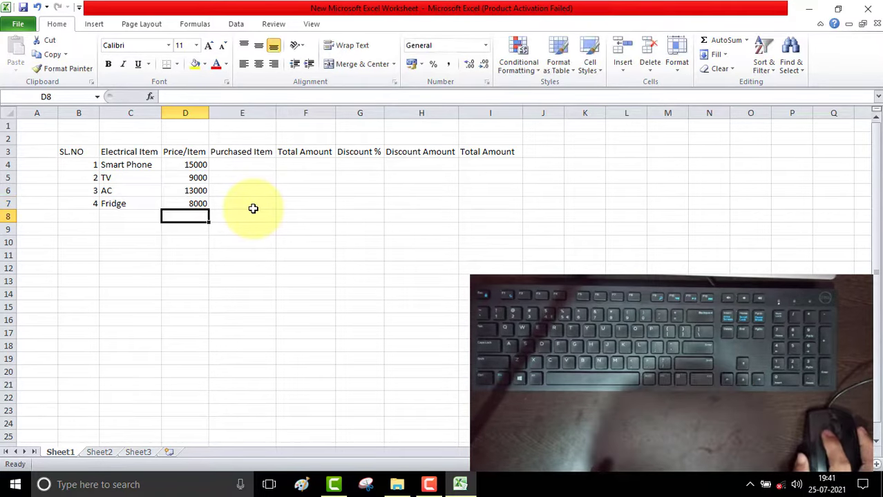
# Enter the purchased quantities 3, 2, 1 and 1 in cells E4:E7
pyautogui.click(253, 209)
pyautogui.moveTo(239, 168); pyautogui.dragTo(240, 212)
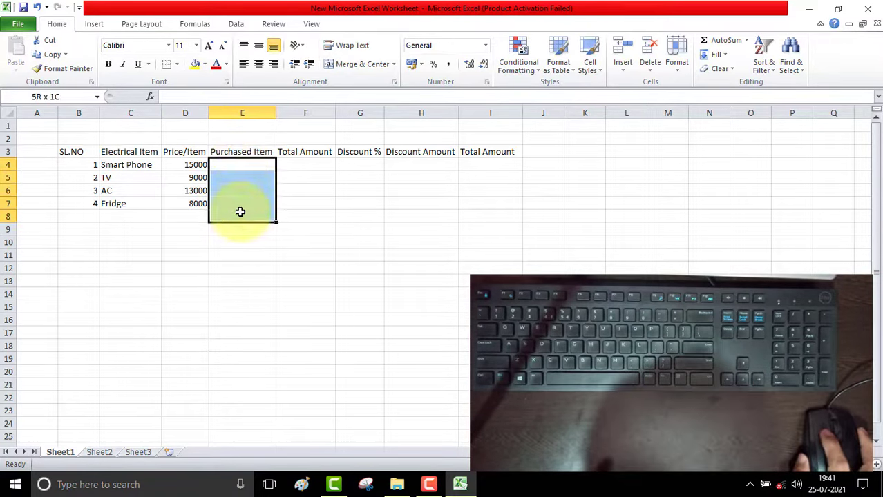
pyautogui.click(246, 168)
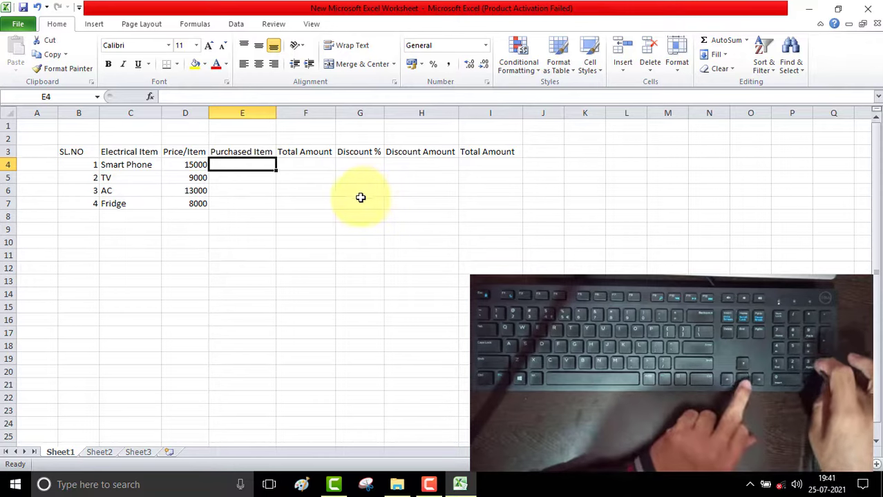
pyautogui.write('3')
pyautogui.press('Return')
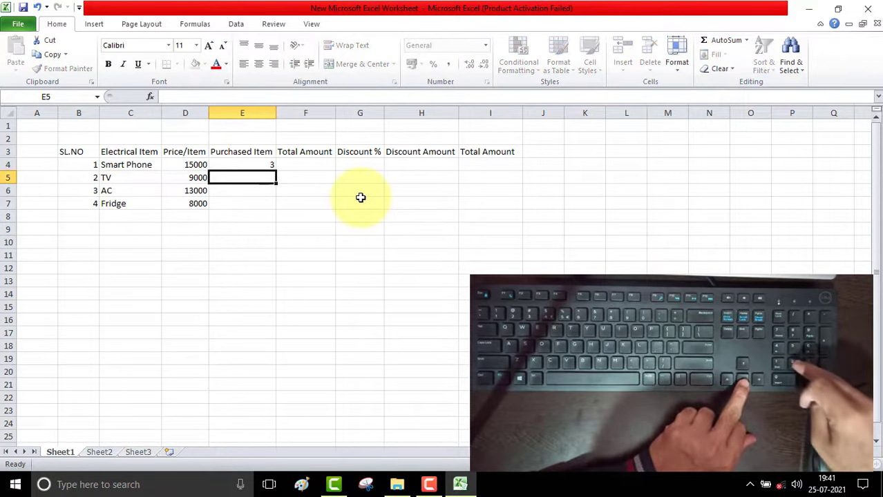
pyautogui.write('2')
pyautogui.press('Return')
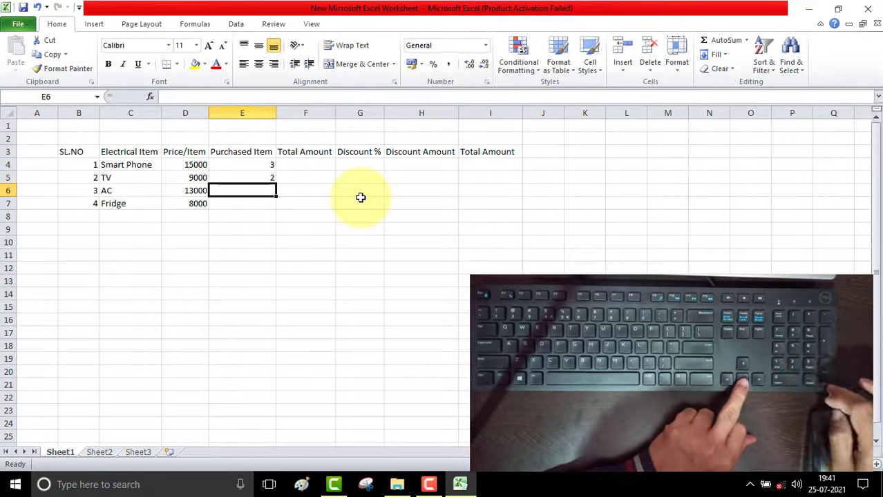
pyautogui.write('1')
pyautogui.press('Return')
pyautogui.write('1')
pyautogui.press('Return')
# Calculate the Smart Phone's total amount in cell F4 with the formula =D4*E4
pyautogui.click(306, 166)
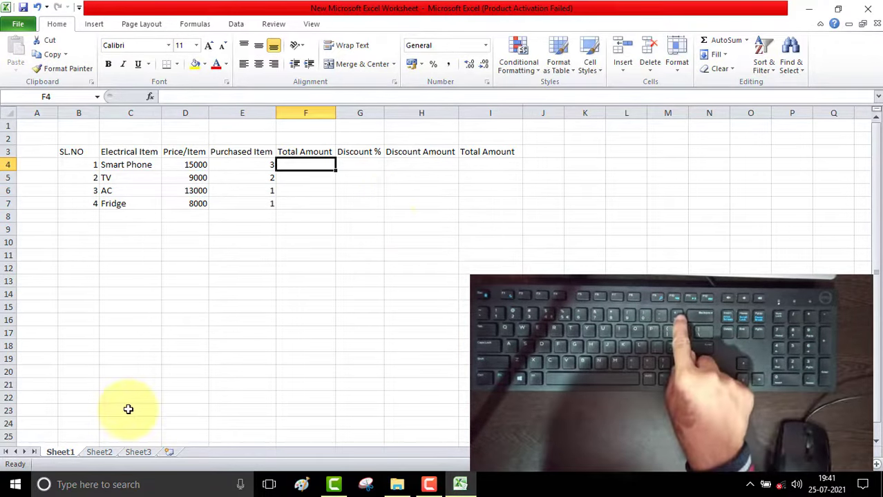
pyautogui.write('=')
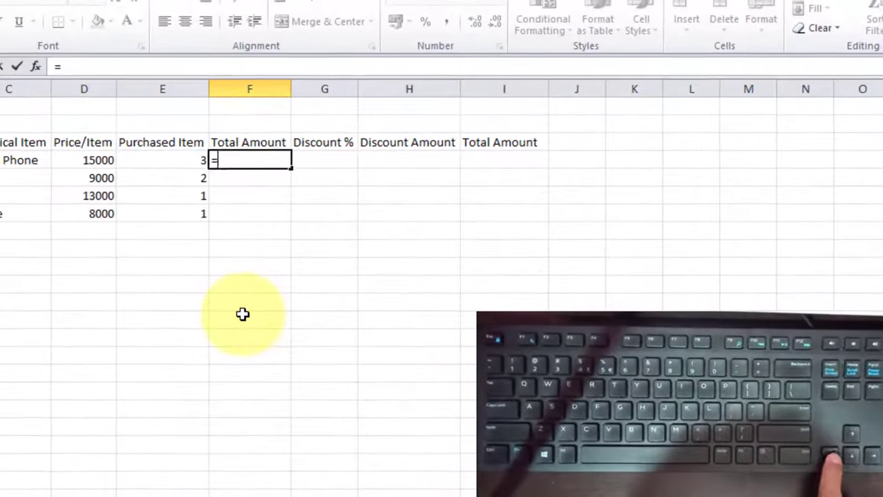
pyautogui.press('Left')
pyautogui.press('Left')
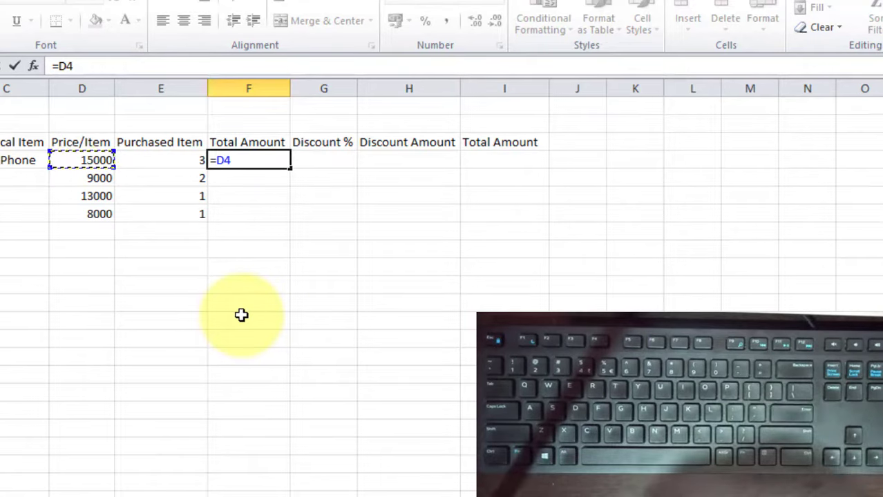
pyautogui.write('*')
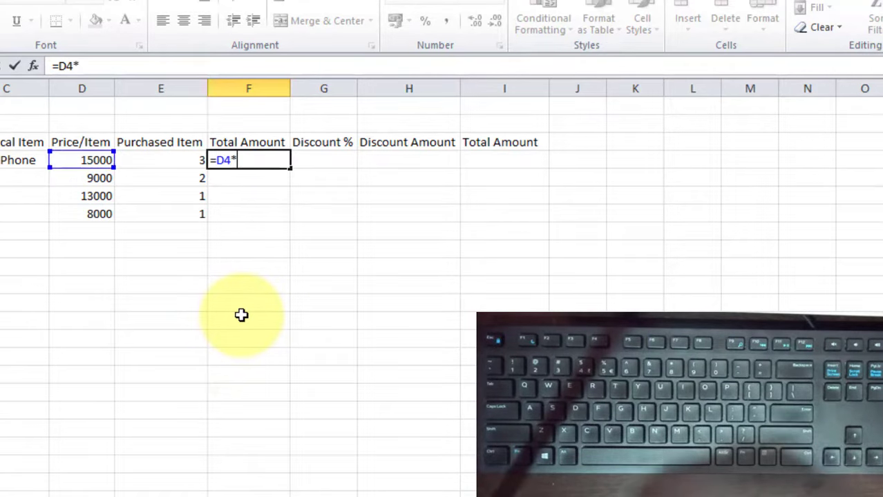
pyautogui.press('Left')
pyautogui.press('Return')
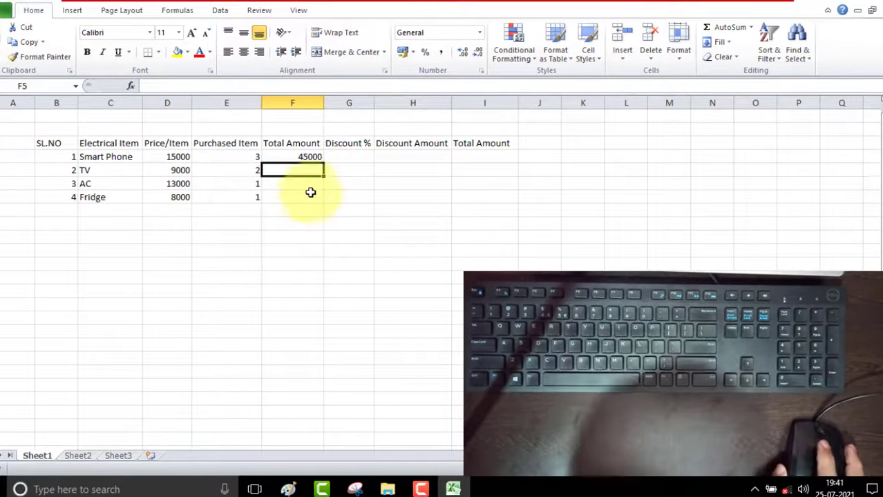
# Copy the total amount formula from cell F4 into F5:F7 for the TV, AC and Fridge
pyautogui.click(310, 159)
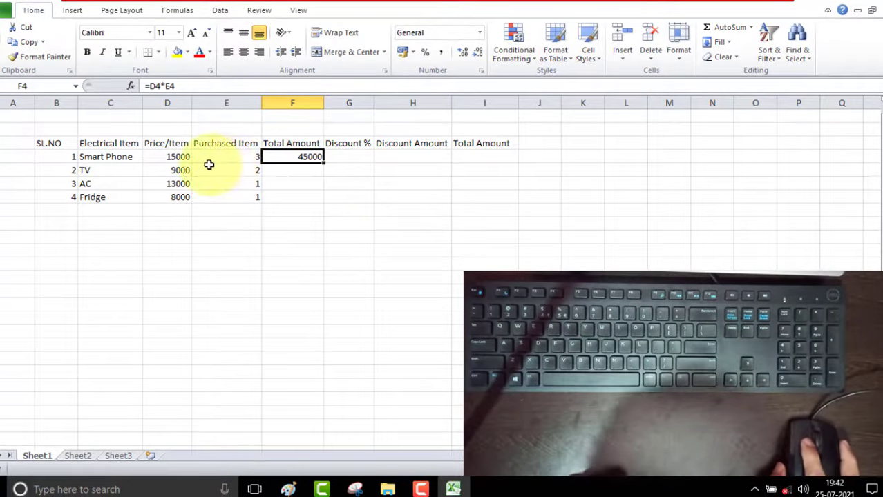
pyautogui.moveTo(301, 168); pyautogui.dragTo(302, 208)
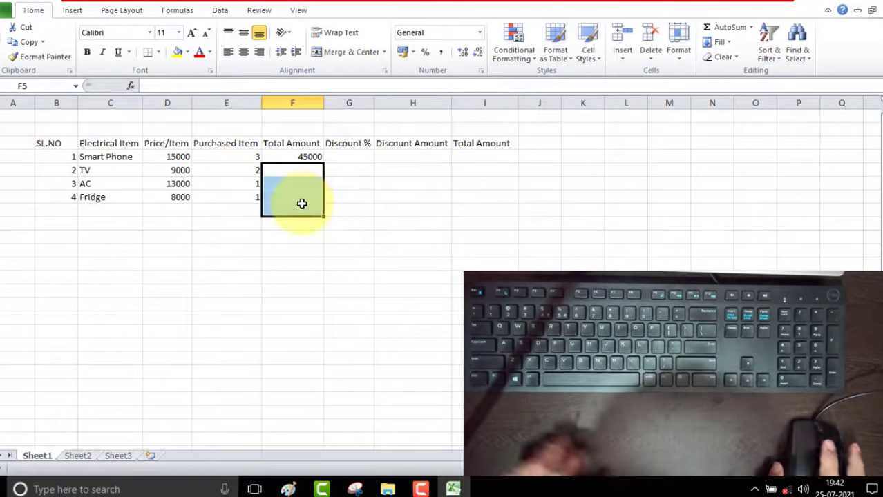
pyautogui.click(302, 158)
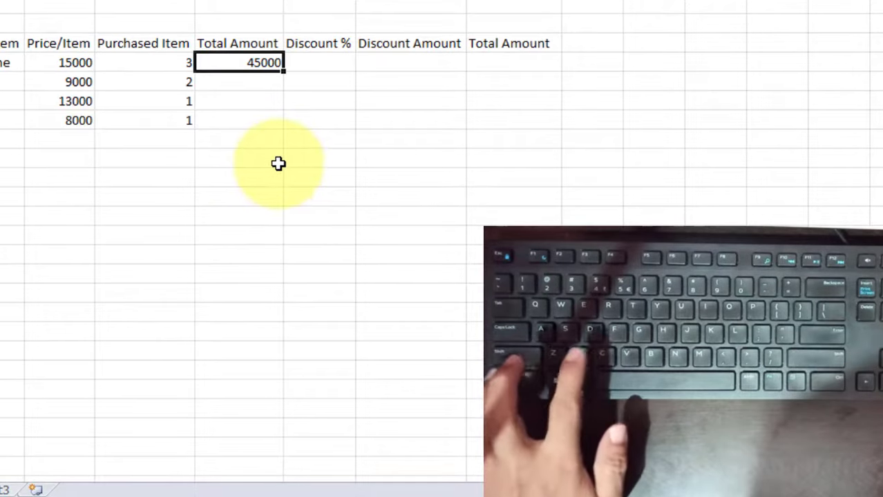
pyautogui.hotkey('ctrl', 'c')
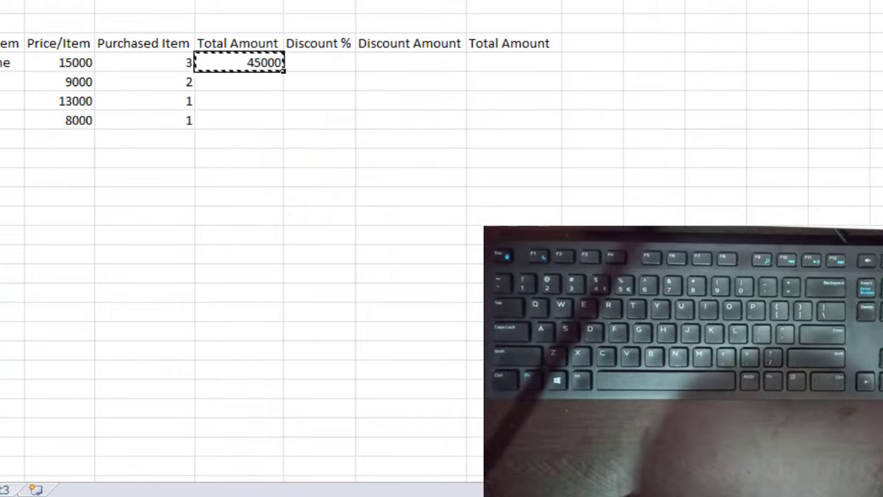
pyautogui.moveTo(252, 83); pyautogui.dragTo(252, 120)
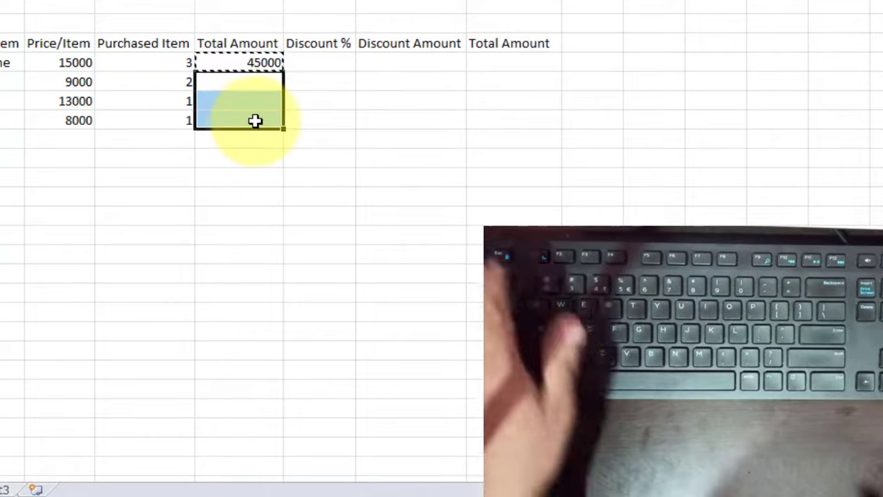
pyautogui.hotkey('ctrl', 'v')
pyautogui.press('Escape')
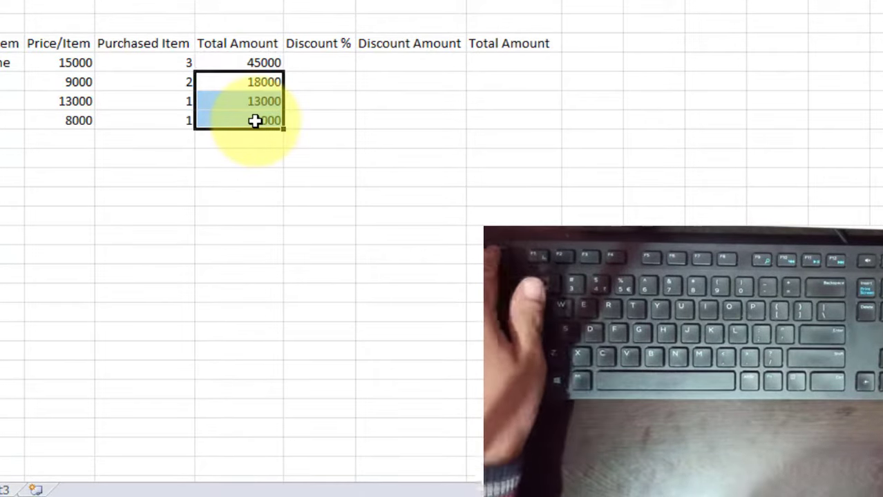
pyautogui.doubleClick(256, 121)
# Enter the discount rate formula =8/100 for the Smart Phone in cell G4
pyautogui.click(345, 118)
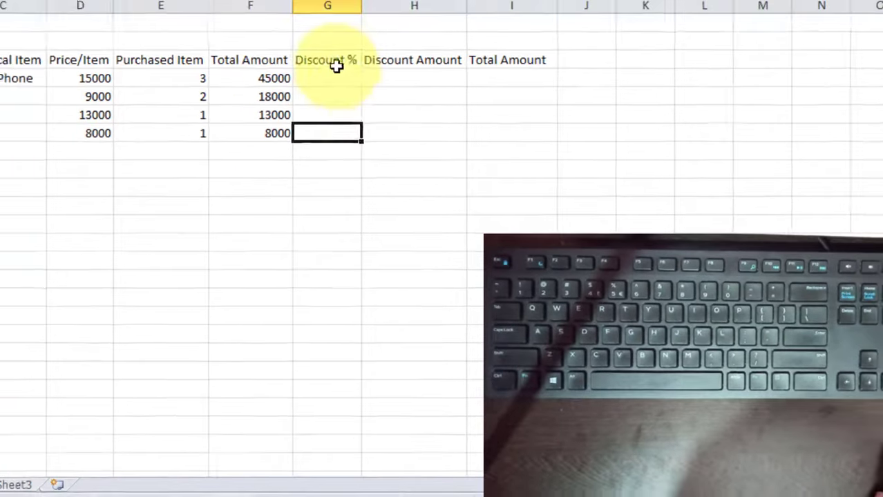
pyautogui.click(331, 63)
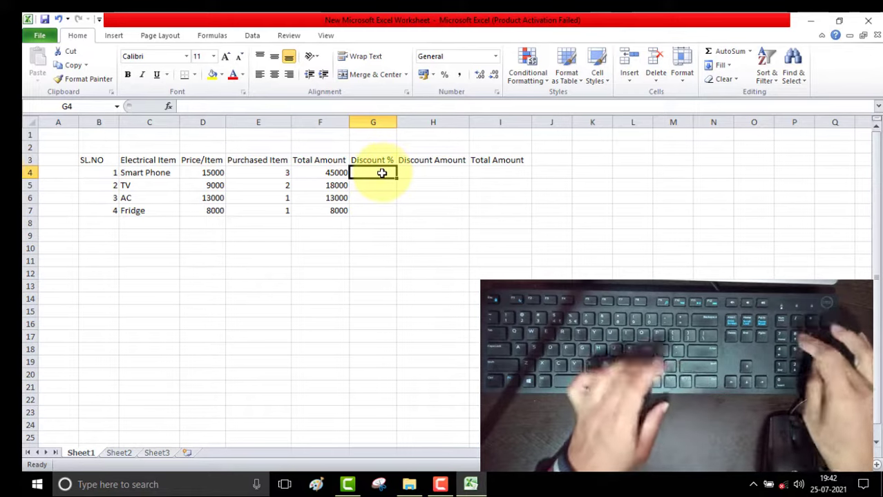
pyautogui.write('=8')
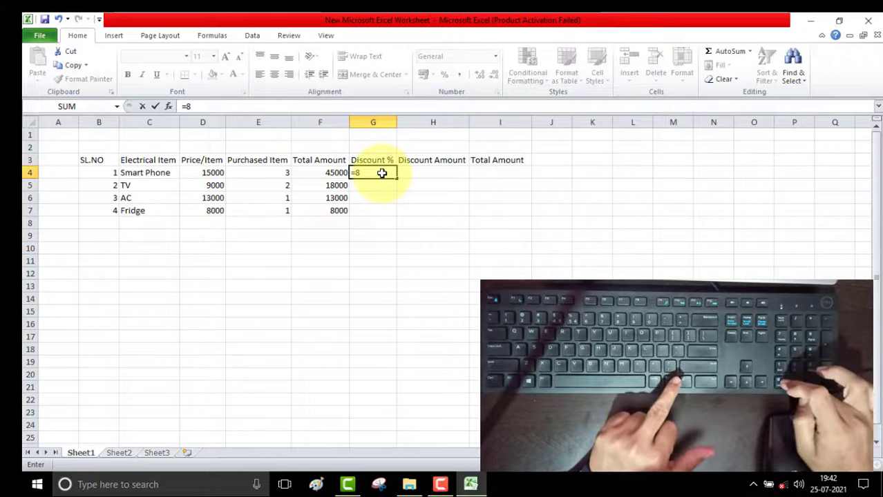
pyautogui.write('/100')
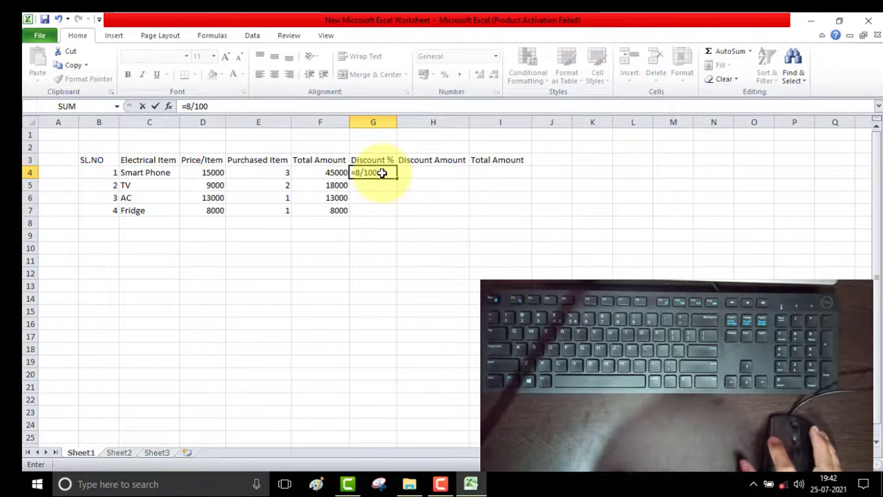
pyautogui.press('Return')
# Copy the discount rate formula from cell G4 into G5:G7 for the TV, AC and Fridge
pyautogui.click(382, 173)
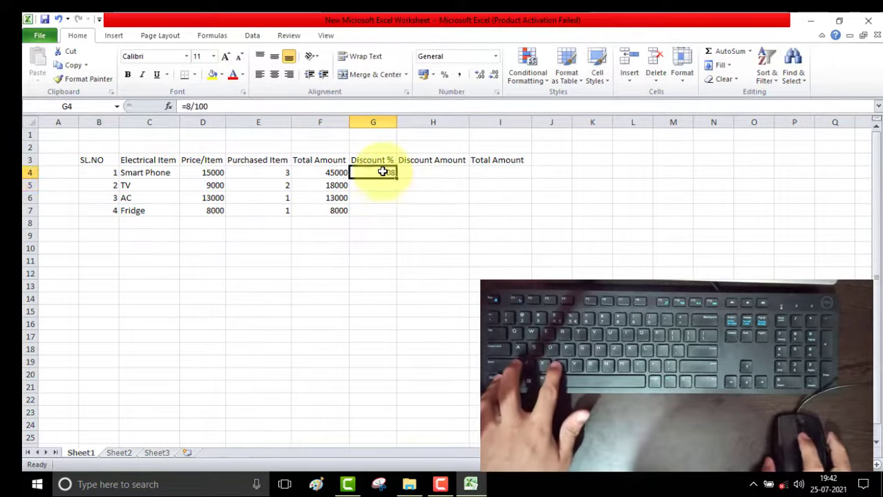
pyautogui.hotkey('ctrl', 'c')
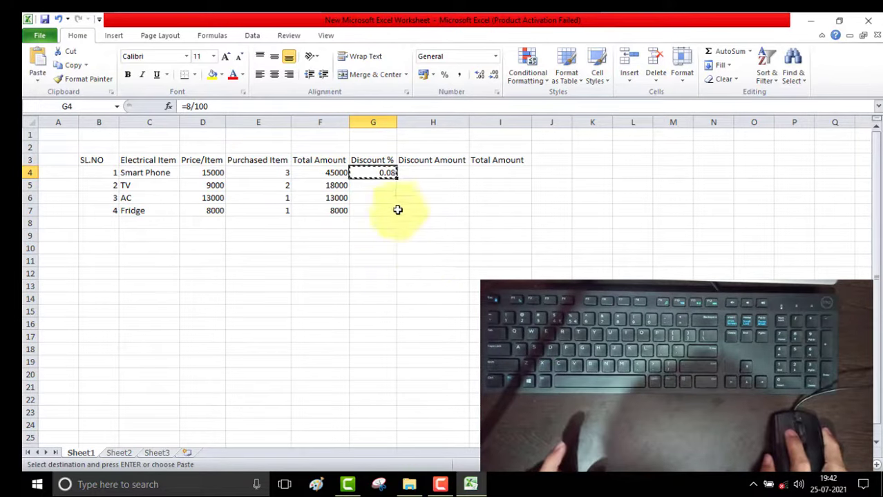
pyautogui.moveTo(380, 185); pyautogui.dragTo(379, 217)
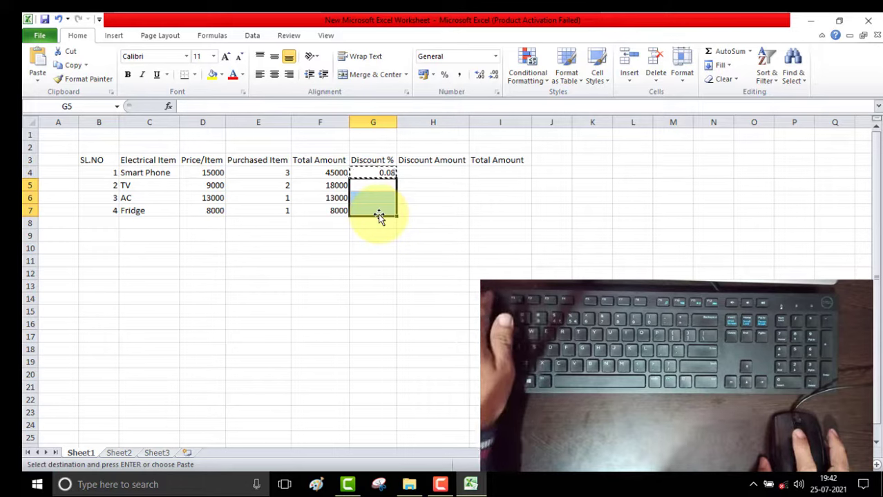
pyautogui.press('Escape')
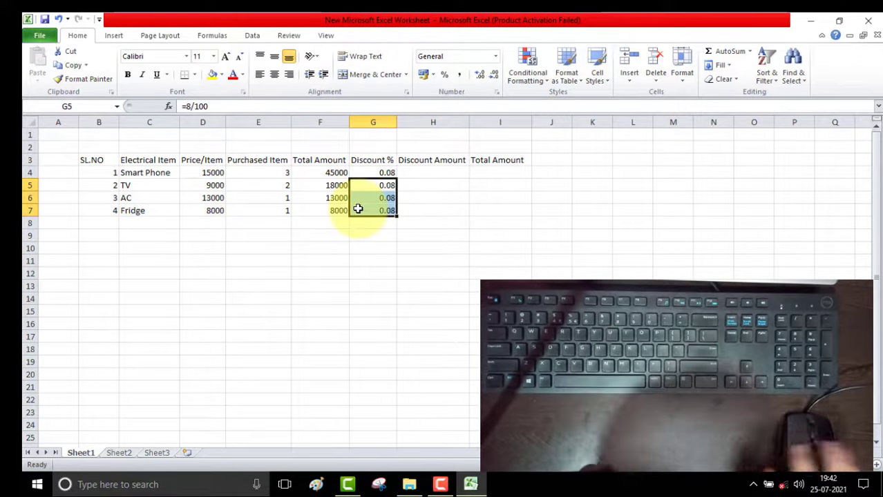
# Calculate the Smart Phone's discount amount in cell H4 with the formula =F4*G4
pyautogui.click(439, 174)
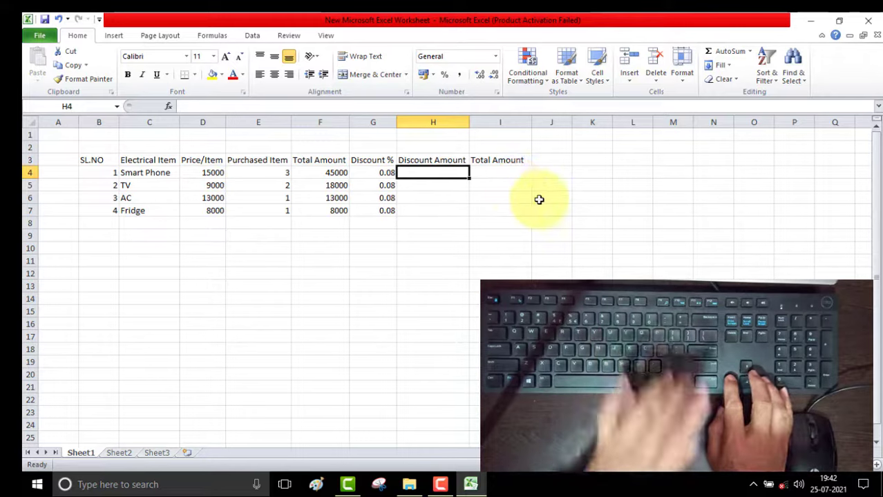
pyautogui.write('=')
pyautogui.press('Left')
pyautogui.press('Left')
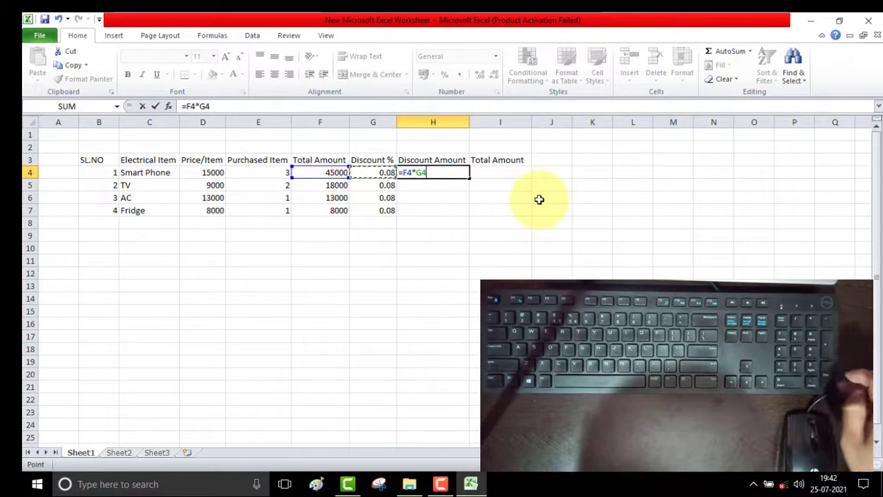
pyautogui.press('Return')
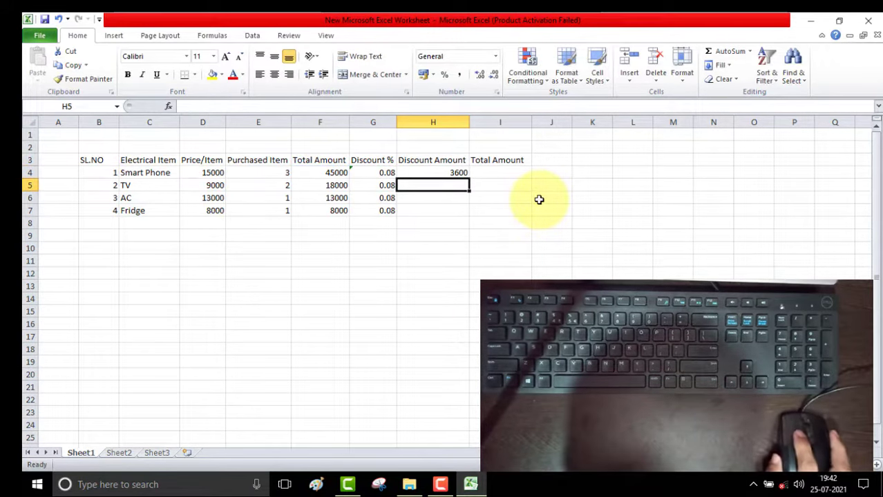
pyautogui.click(384, 172)
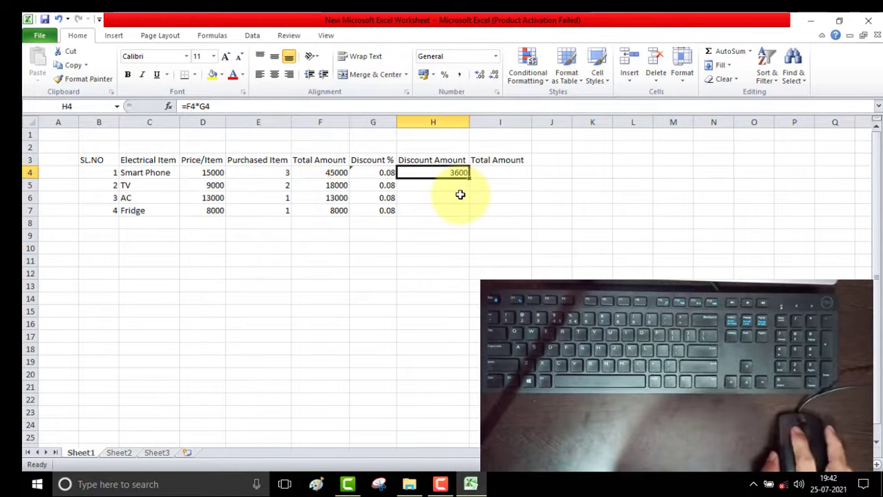
pyautogui.click(125, 173)
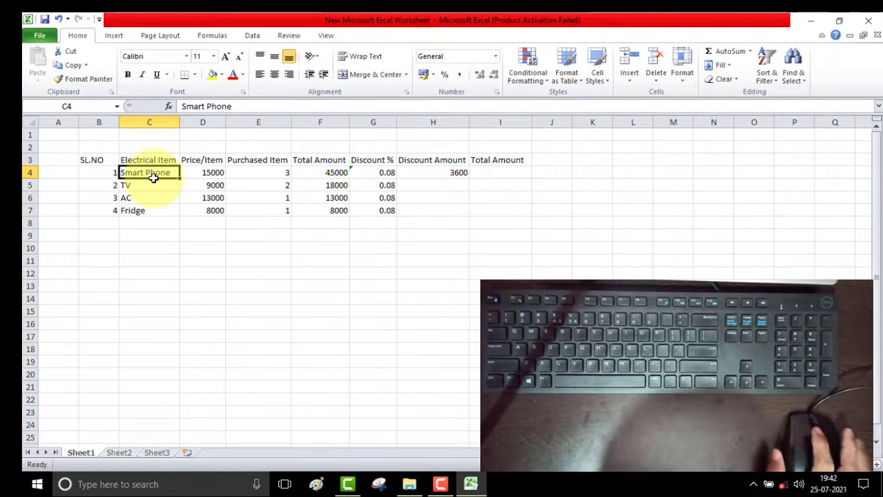
# Calculate the Smart Phone's total after discount in cell I4 with the formula =F4-H4
pyautogui.click(453, 175)
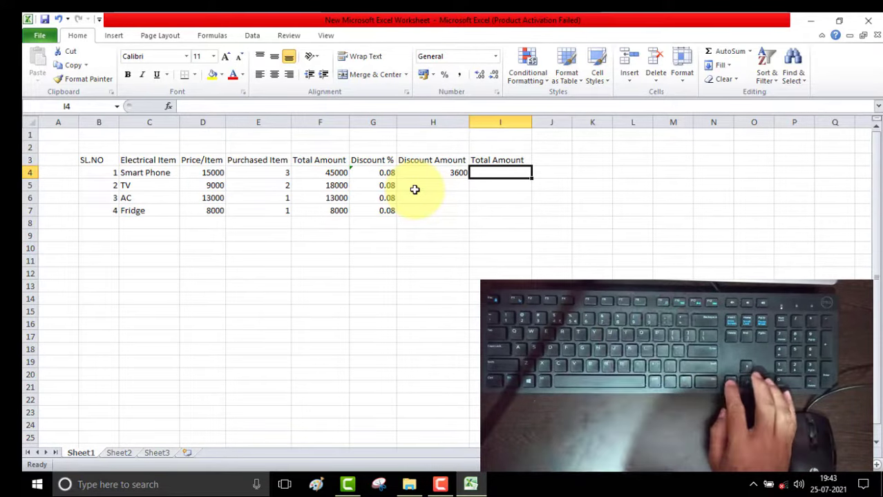
pyautogui.write('=')
pyautogui.press('Left')
pyautogui.press('Left')
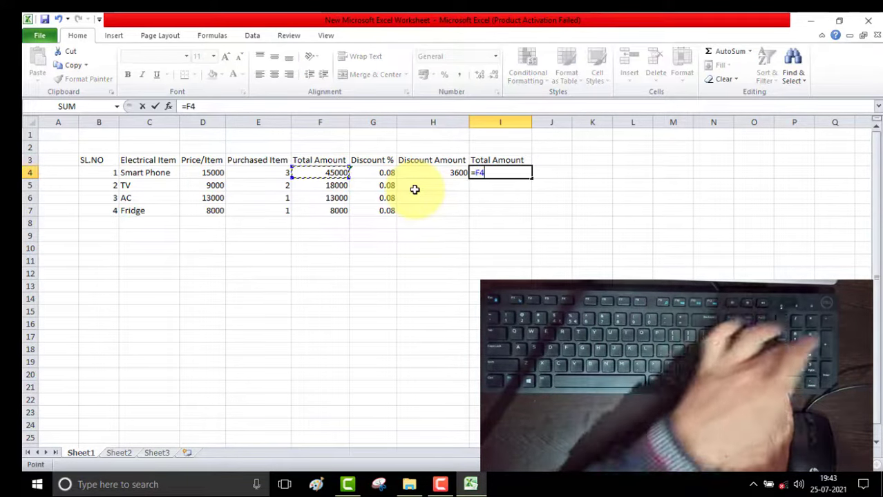
pyautogui.write('-')
pyautogui.press('Left')
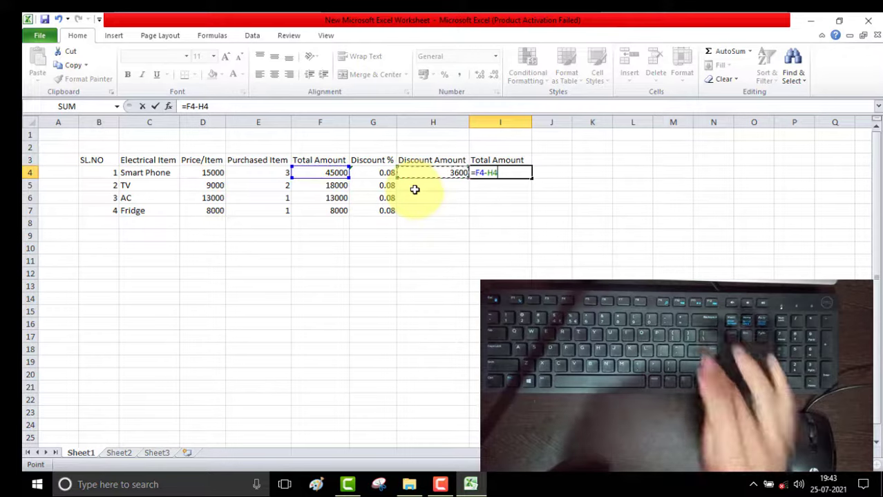
pyautogui.press('Return')
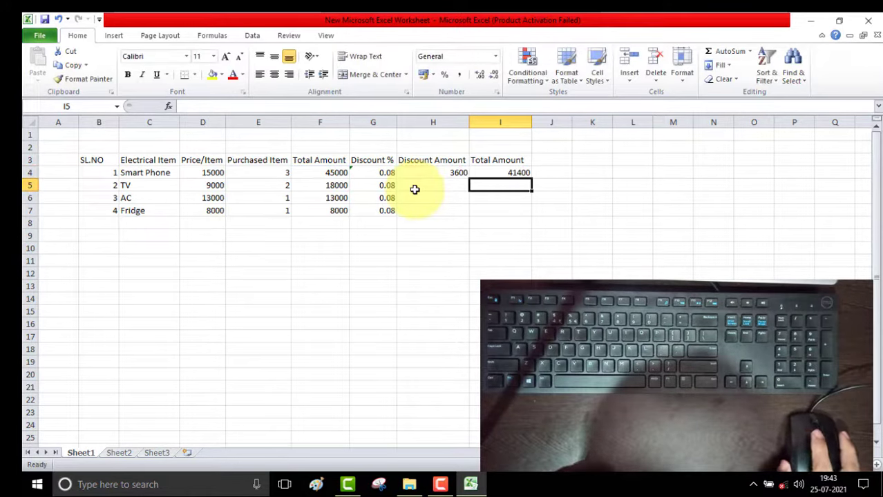
pyautogui.click(499, 174)
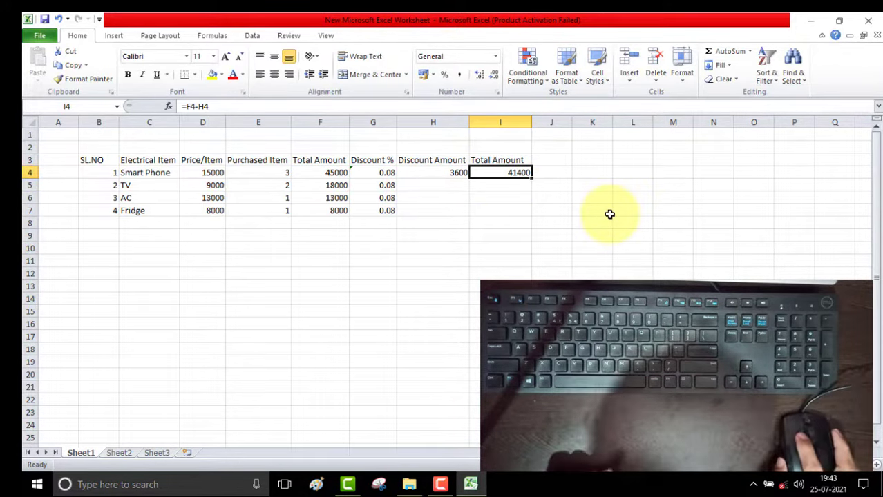
# Copy the discount amount and discounted total formulas from H4:I4 into H5:I7 for the other three items
pyautogui.click(555, 227)
pyautogui.moveTo(438, 169); pyautogui.dragTo(503, 173)
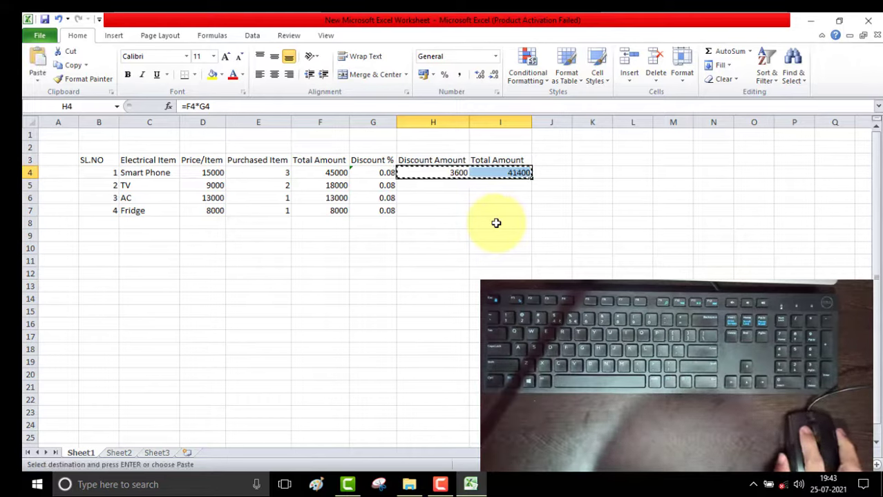
pyautogui.moveTo(449, 188); pyautogui.dragTo(492, 209)
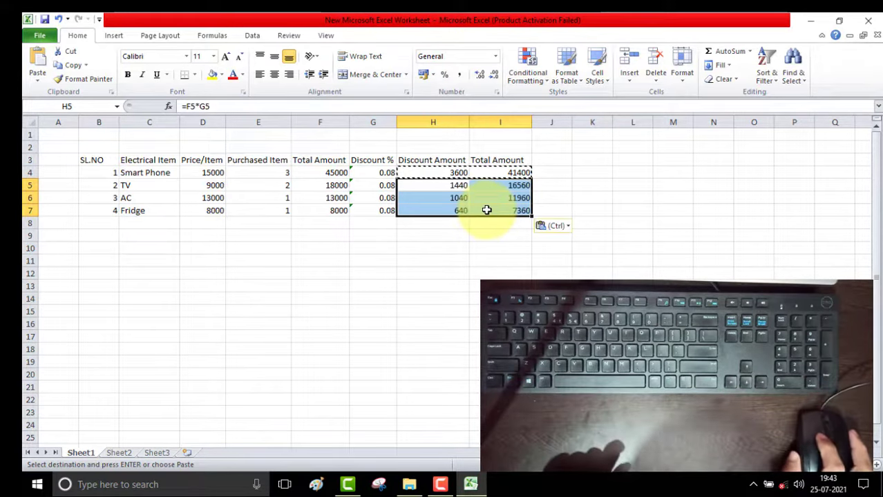
pyautogui.click(496, 236)
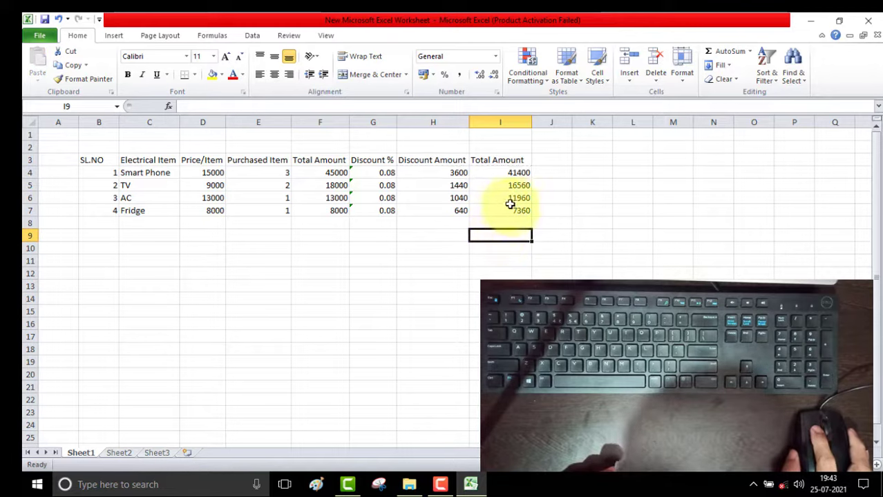
# Enter the label "Payble Amount" in cell H10 below the bill table
pyautogui.moveTo(515, 173); pyautogui.dragTo(516, 209)
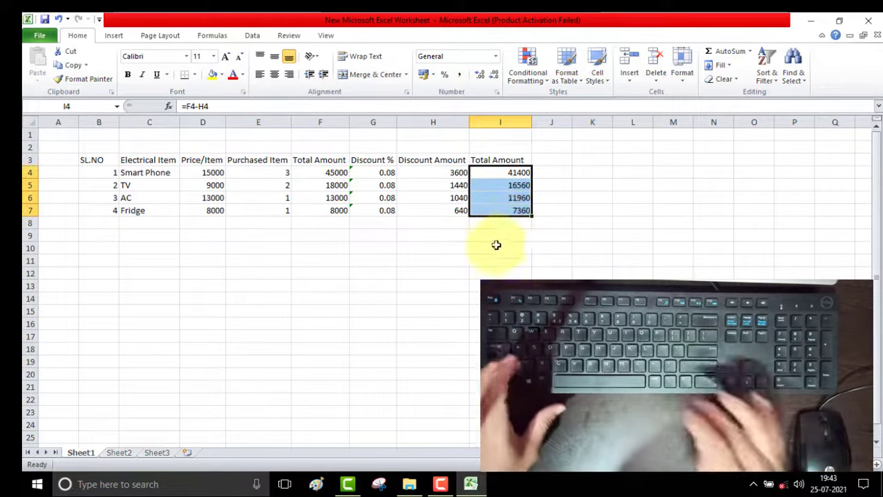
pyautogui.click(459, 250)
pyautogui.write('Pay')
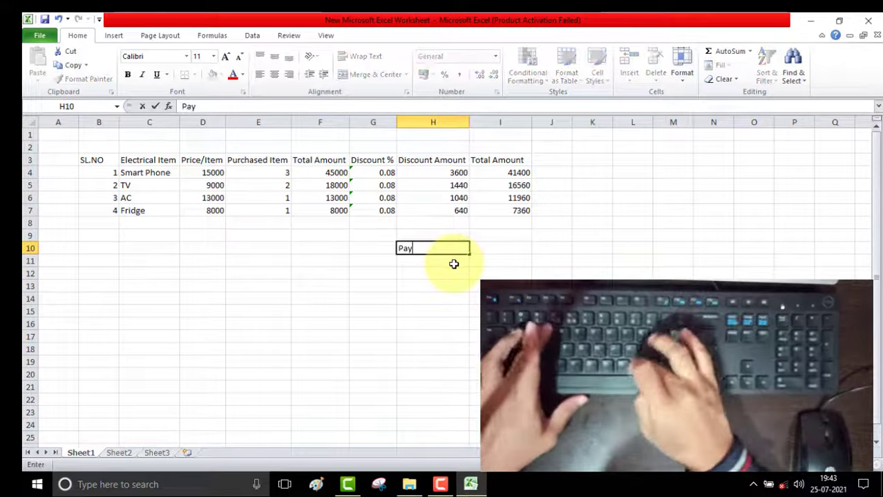
pyautogui.write('ble Amount')
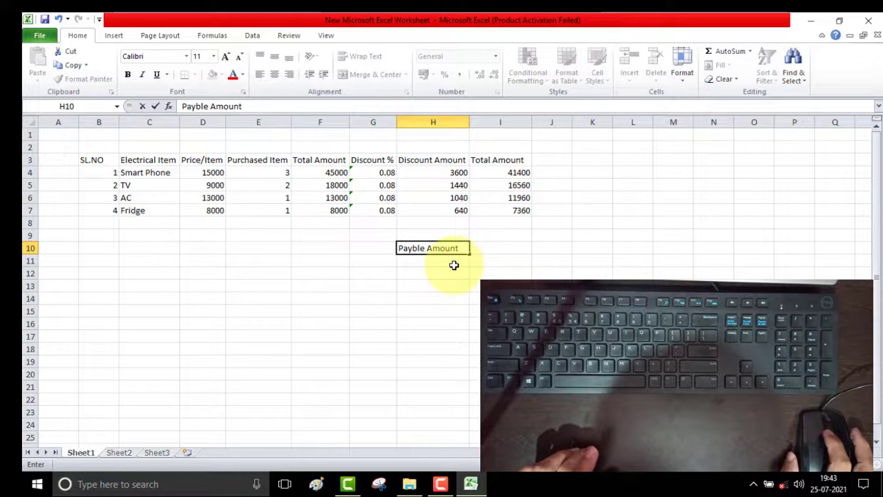
pyautogui.press('Return')
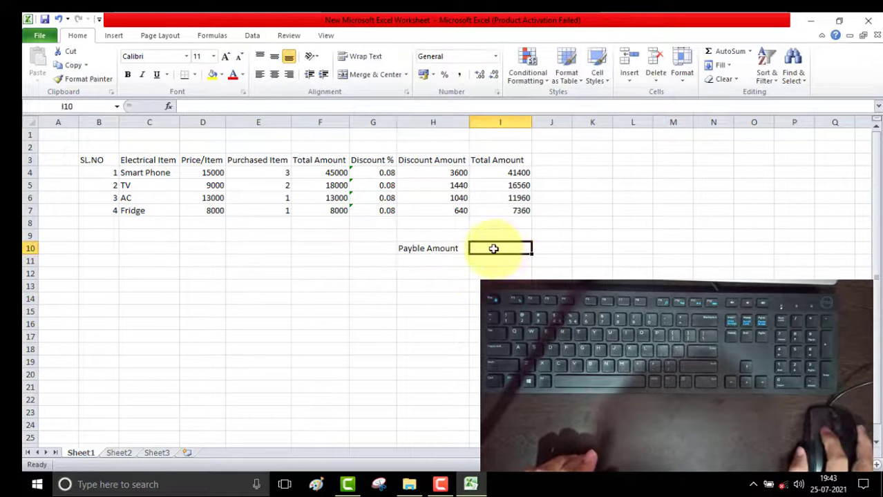
# Sum the discounted totals in cell I10 with the AutoSum formula =SUM(I4:I9)
pyautogui.click(724, 52)
pyautogui.press('Return')
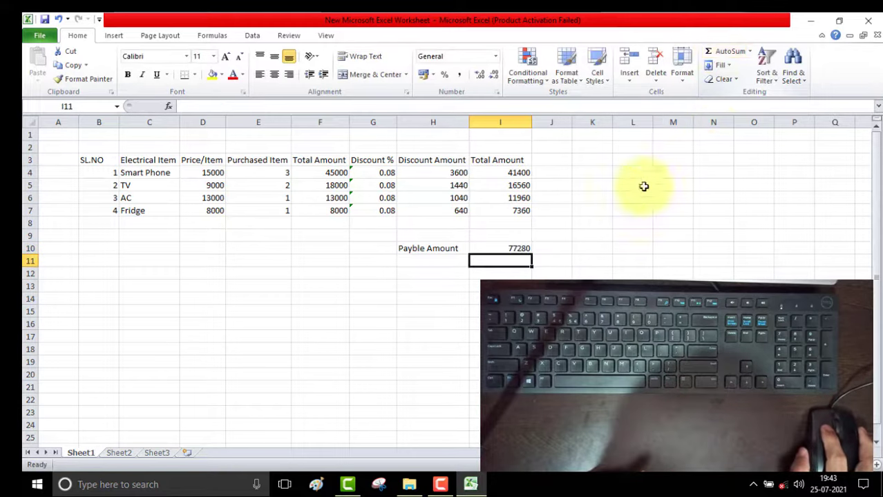
pyautogui.moveTo(514, 173); pyautogui.dragTo(515, 208)
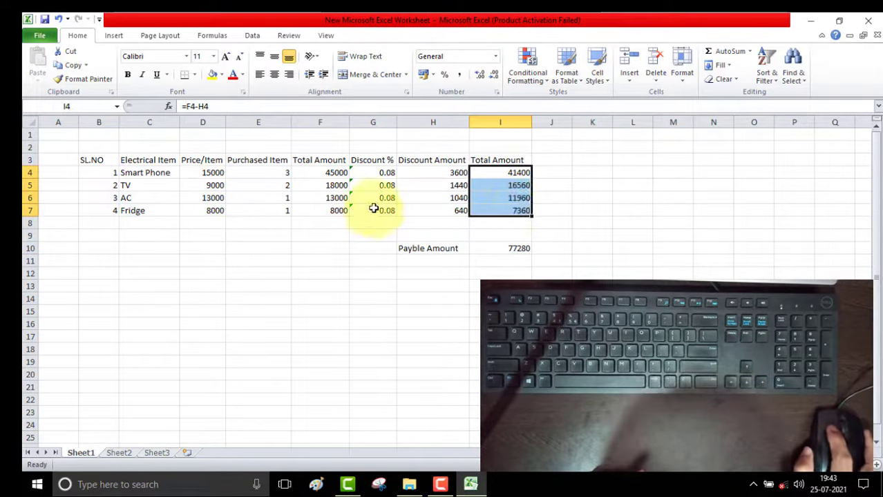
pyautogui.click(503, 249)
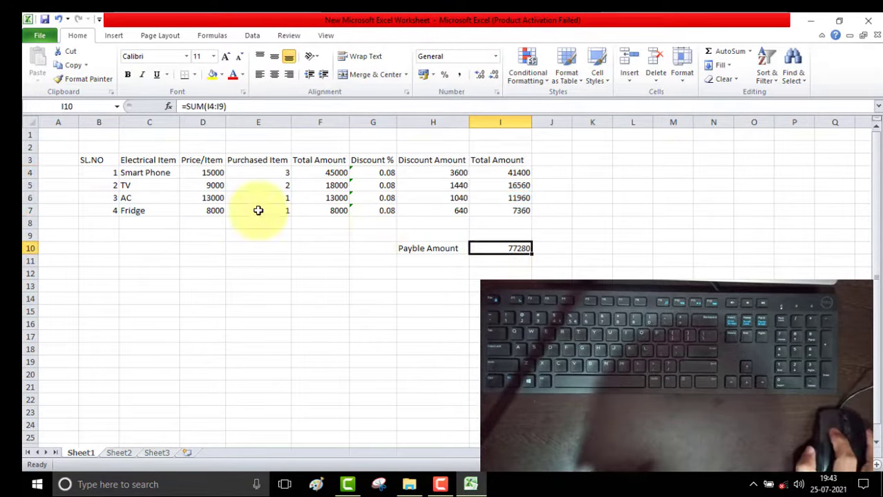
# Apply all borders to the bill table in B3:I7, including its header row
pyautogui.moveTo(101, 160); pyautogui.dragTo(478, 207)
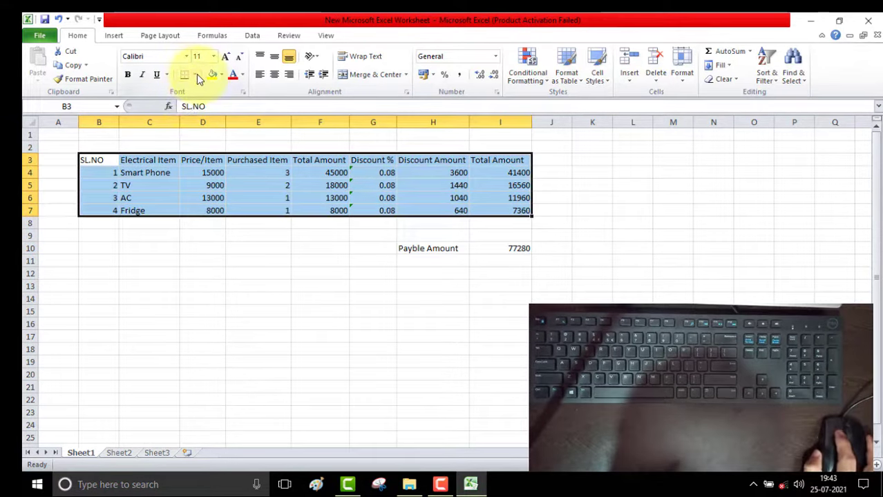
pyautogui.click(197, 75)
pyautogui.click(204, 173)
# Make row 2 taller, then merge and center B2:I2 for the title "Electrical Shop Bill"
pyautogui.moveTo(98, 147); pyautogui.dragTo(513, 148)
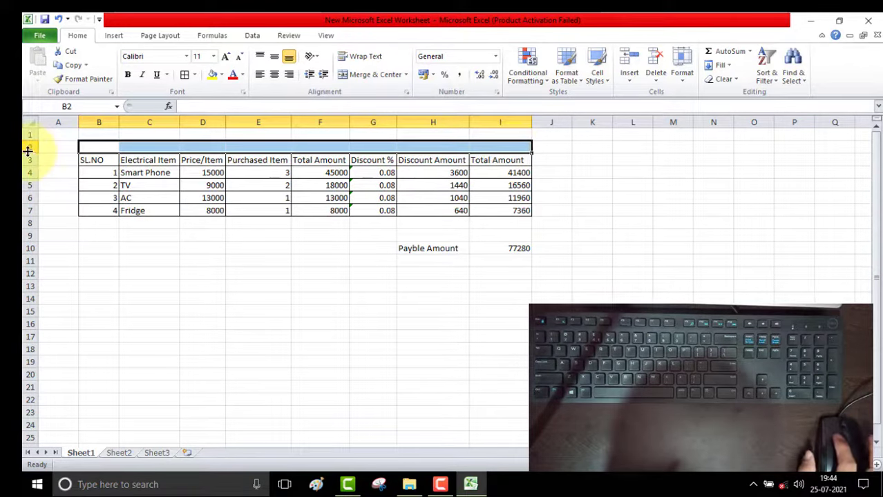
pyautogui.moveTo(27, 153); pyautogui.dragTo(26, 171)
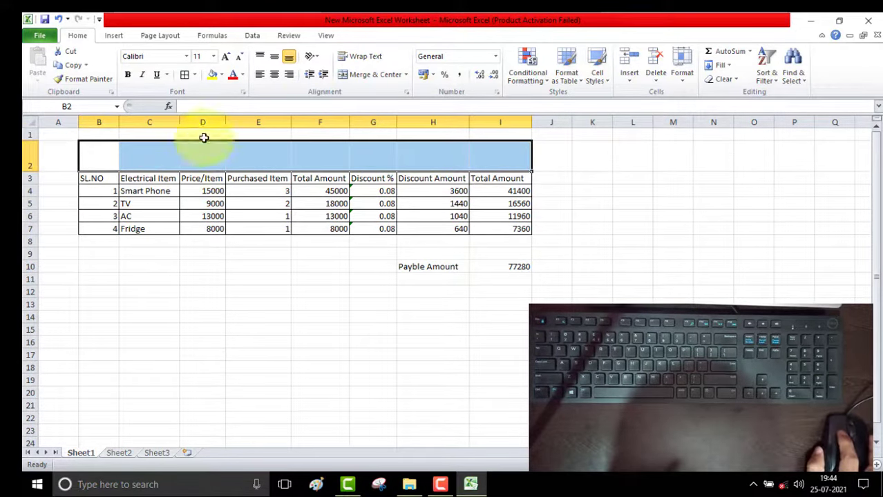
pyautogui.click(368, 77)
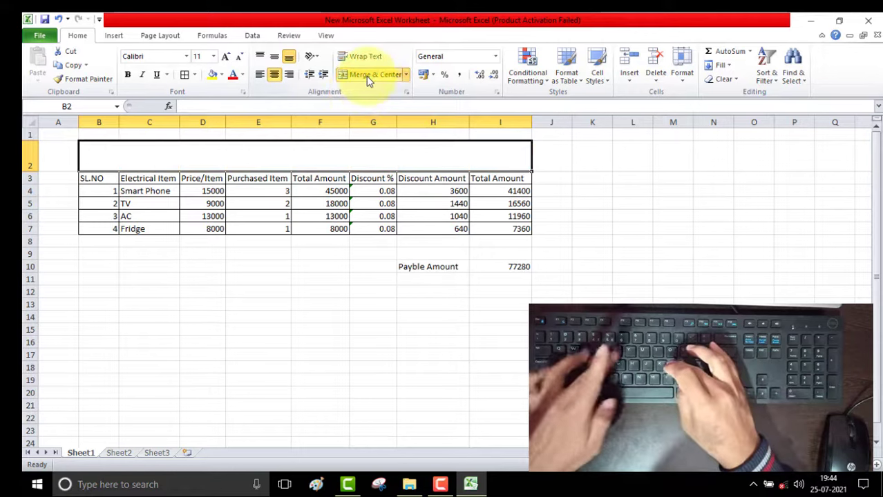
pyautogui.write('Electrical Shop Bill')
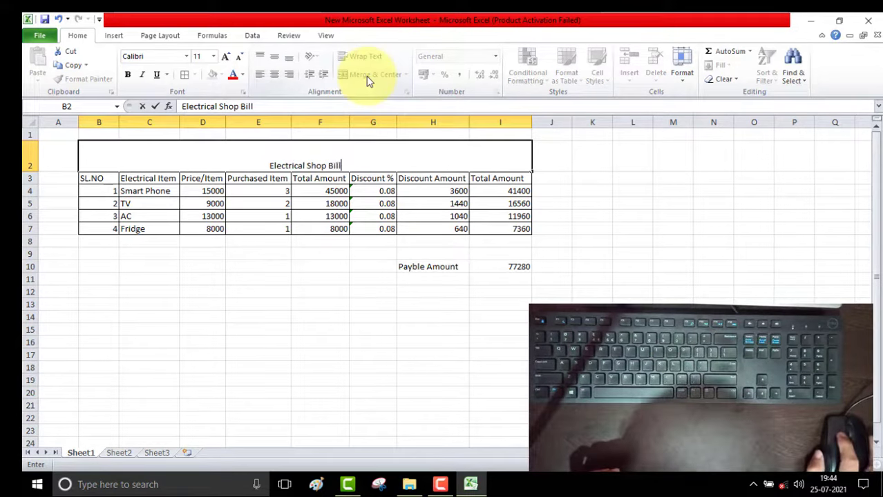
pyautogui.click(336, 263)
# Put a thick box border around the title and the bill table in B2:I7
pyautogui.moveTo(358, 164); pyautogui.dragTo(364, 228)
pyautogui.click(197, 74)
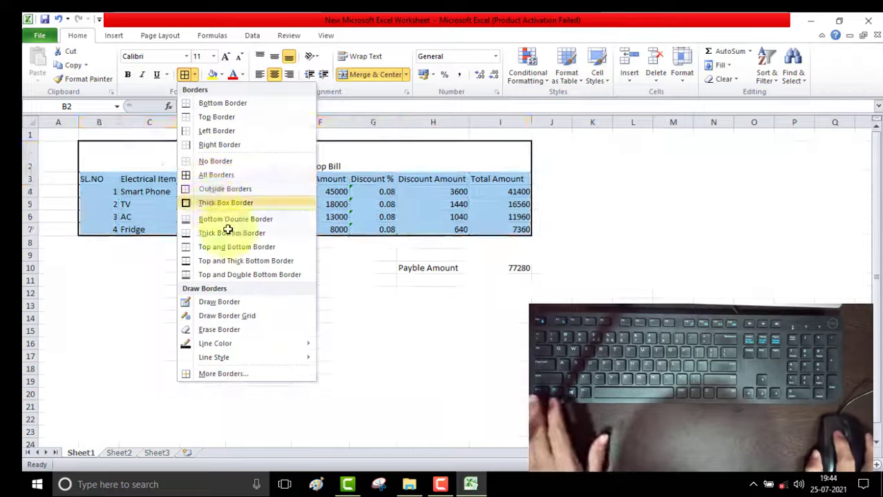
pyautogui.click(207, 174)
pyautogui.click(373, 316)
# Fill the payable amount in cell I10 and the purchased quantities in E4:E7 with yellow
pyautogui.click(487, 269)
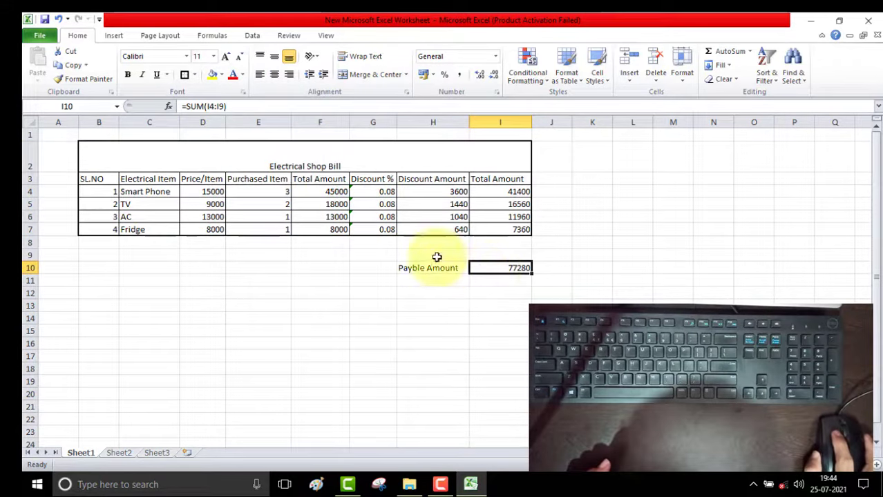
pyautogui.click(212, 74)
pyautogui.moveTo(256, 190); pyautogui.dragTo(262, 228)
pyautogui.click(212, 75)
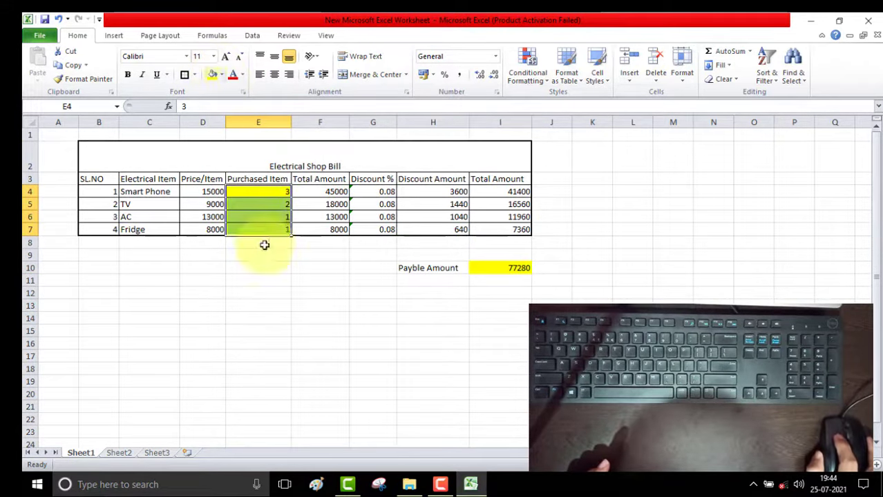
pyautogui.click(259, 280)
# Put a thick box border around the whole bill in B2:I10 and hide the sheet's gridlines
pyautogui.moveTo(312, 161); pyautogui.dragTo(326, 267)
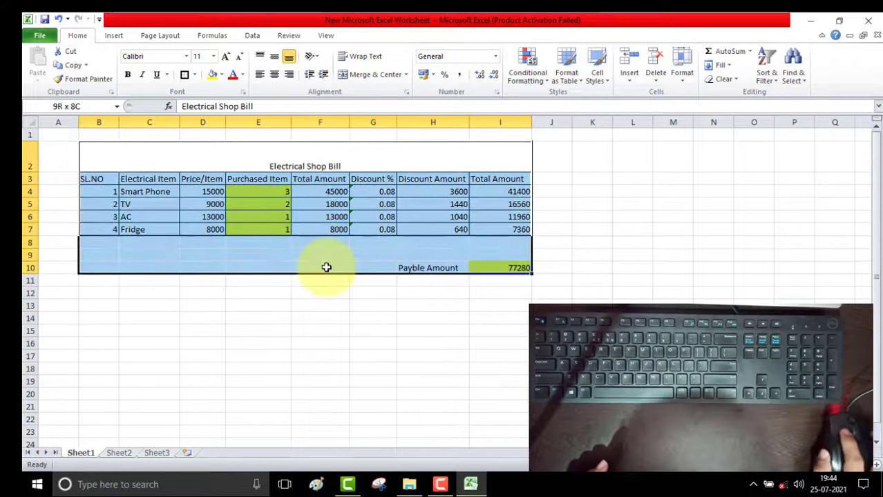
pyautogui.click(186, 76)
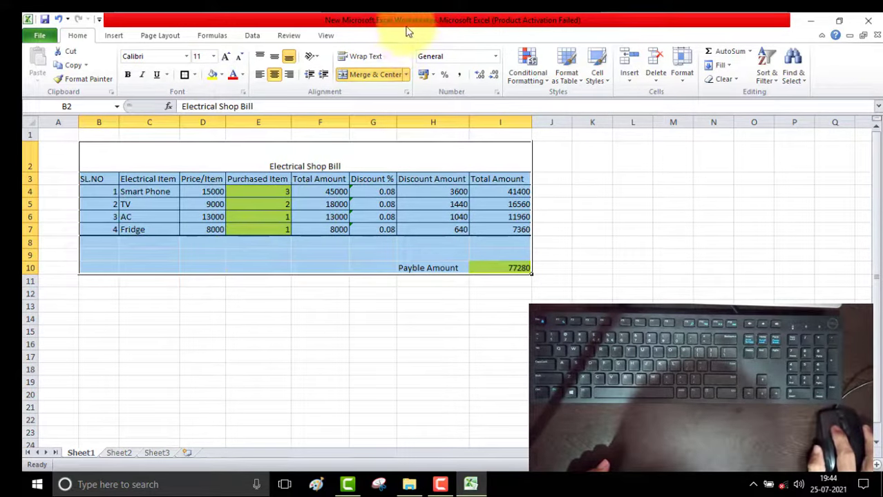
pyautogui.click(325, 36)
pyautogui.click(213, 78)
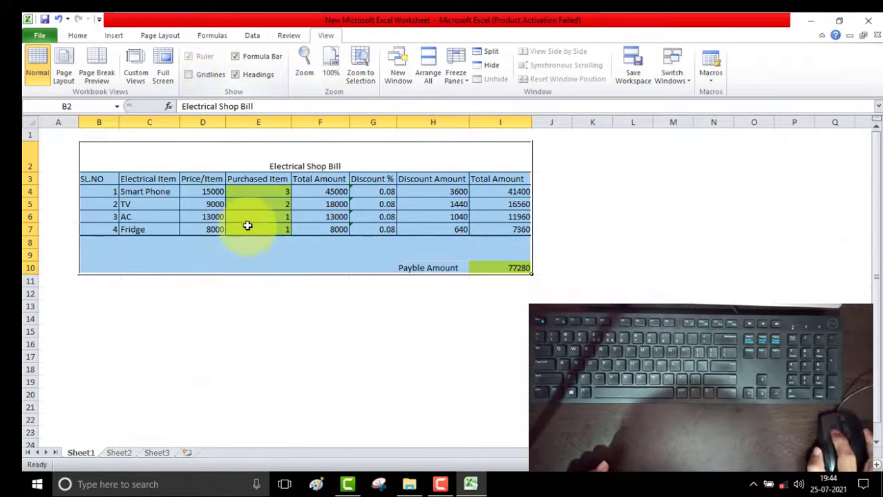
# Make the title "Electrical Shop Bill" bold, enlarge it to 18 points and centre it vertically in its row
pyautogui.click(258, 255)
pyautogui.click(172, 161)
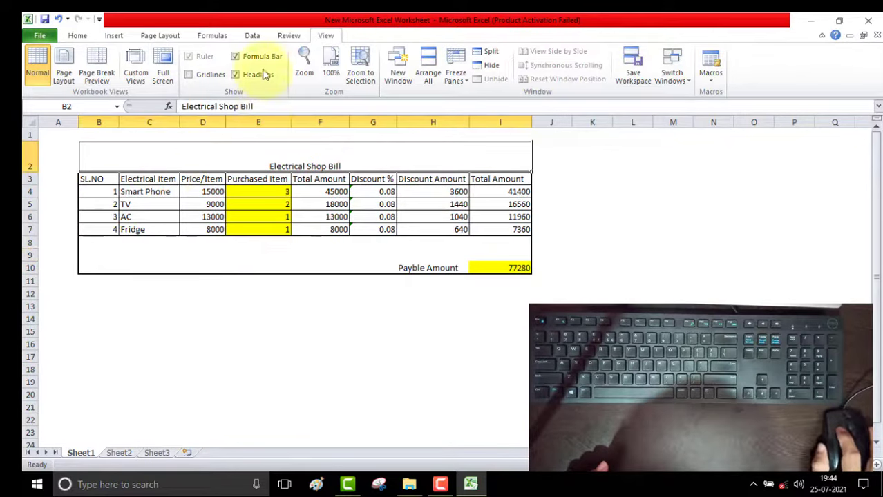
pyautogui.click(78, 35)
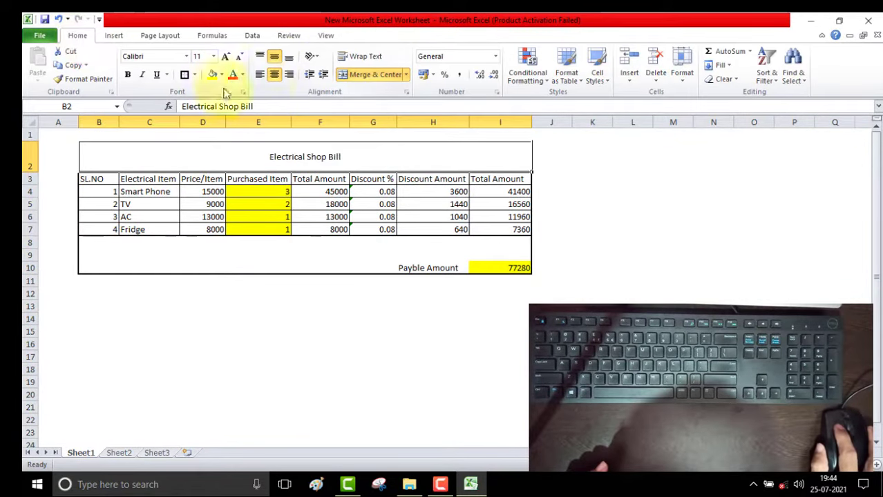
pyautogui.click(127, 75)
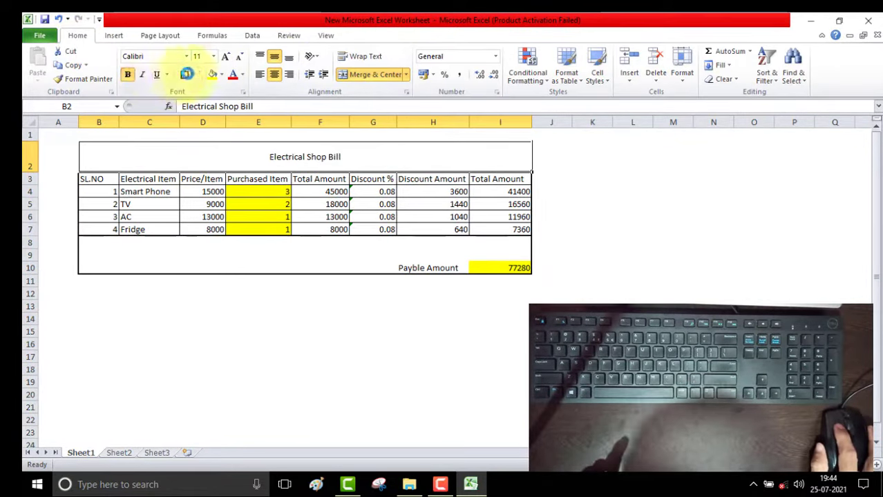
pyautogui.click(227, 58)
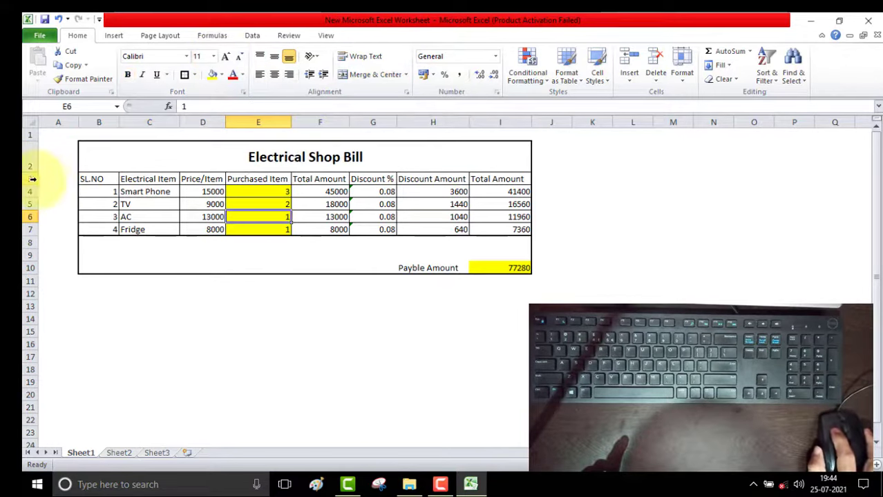
# Set the height of rows 3 to 8 to 19.50 and centre their contents horizontally and vertically
pyautogui.moveTo(29, 179); pyautogui.dragTo(31, 215)
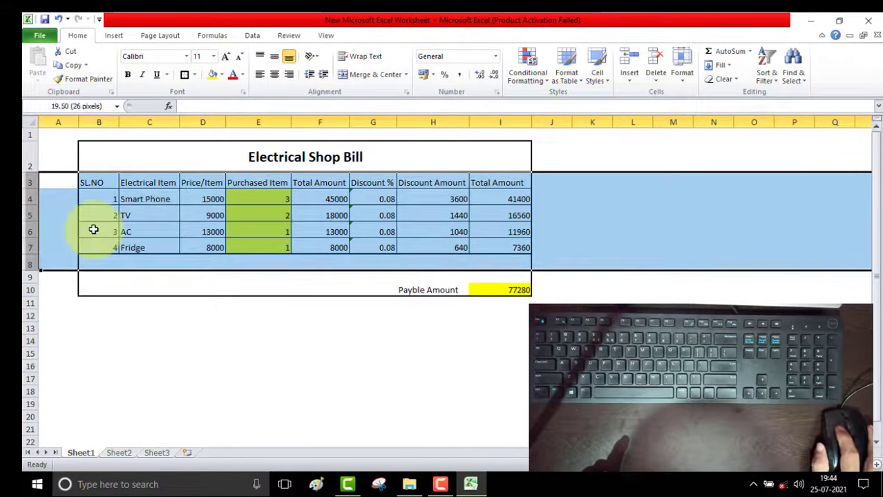
pyautogui.click(275, 75)
pyautogui.click(299, 247)
# Left-align the electrical item names in column C
pyautogui.click(149, 122)
pyautogui.click(259, 74)
pyautogui.click(320, 303)
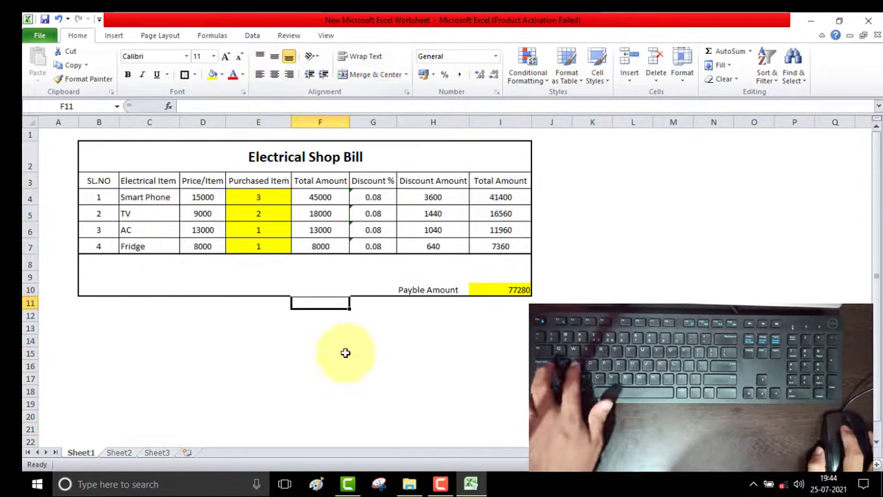
pyautogui.click(373, 340)
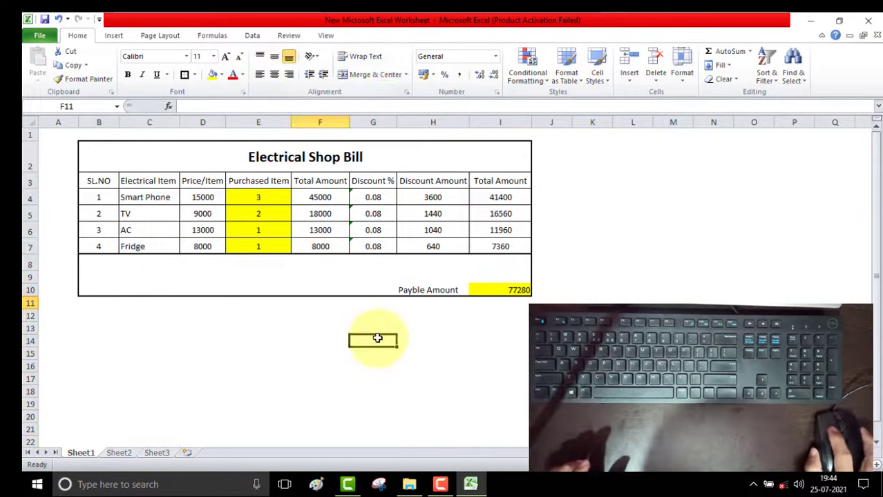
# Make row 10 slightly taller and centre the payable amount label and value horizontally and vertically
pyautogui.moveTo(34, 295); pyautogui.dragTo(35, 299)
pyautogui.click(31, 294)
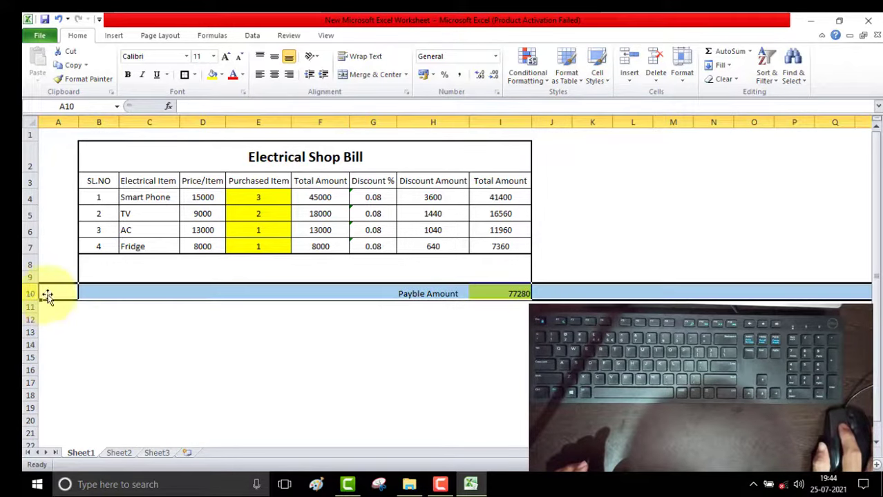
pyautogui.click(275, 75)
pyautogui.click(274, 56)
pyautogui.click(402, 356)
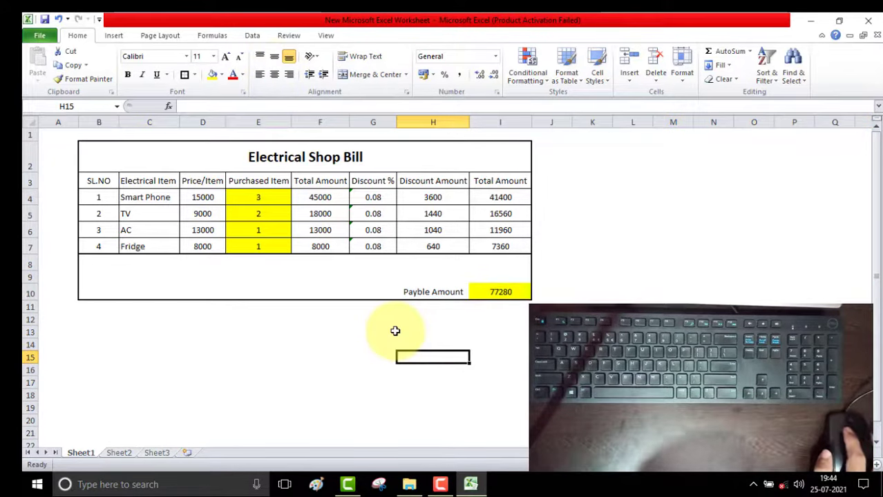
pyautogui.click(296, 349)
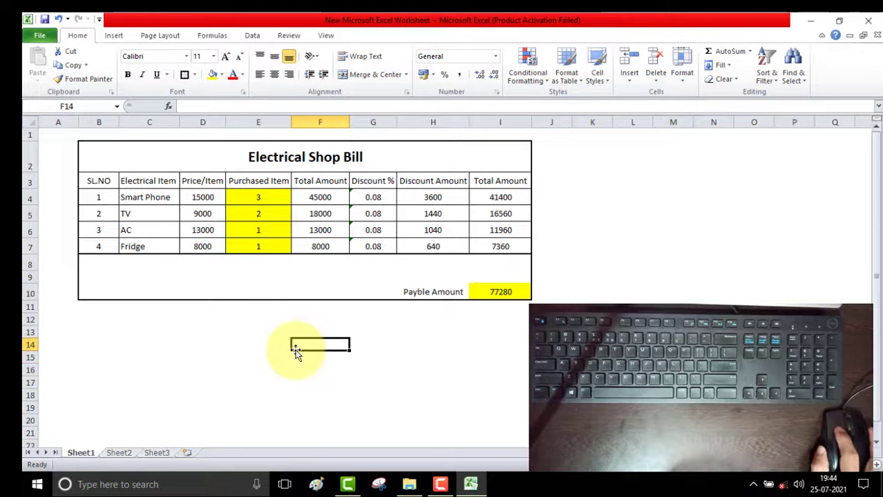
pyautogui.moveTo(315, 144); pyautogui.dragTo(315, 270)
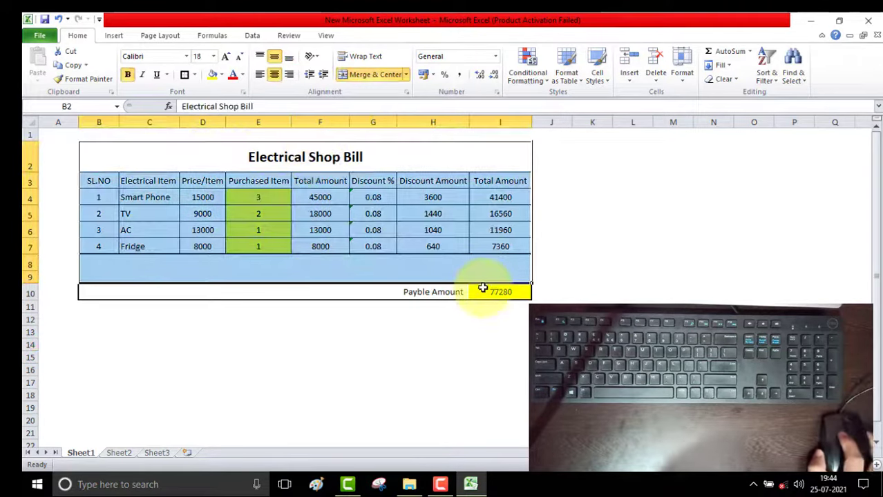
pyautogui.click(497, 366)
pyautogui.moveTo(250, 156); pyautogui.dragTo(275, 282)
pyautogui.click(40, 153)
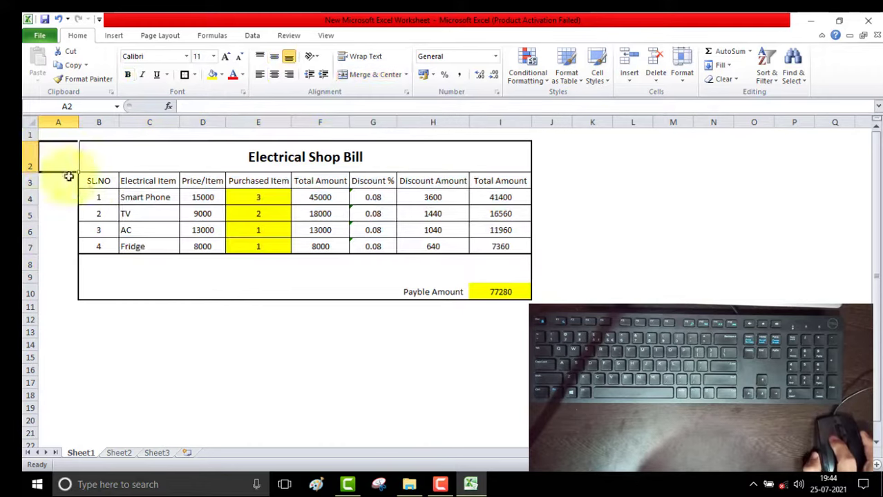
# Copy the whole bill in rows 2 to 10 and paste it starting at row 14
pyautogui.moveTo(24, 156); pyautogui.dragTo(28, 293)
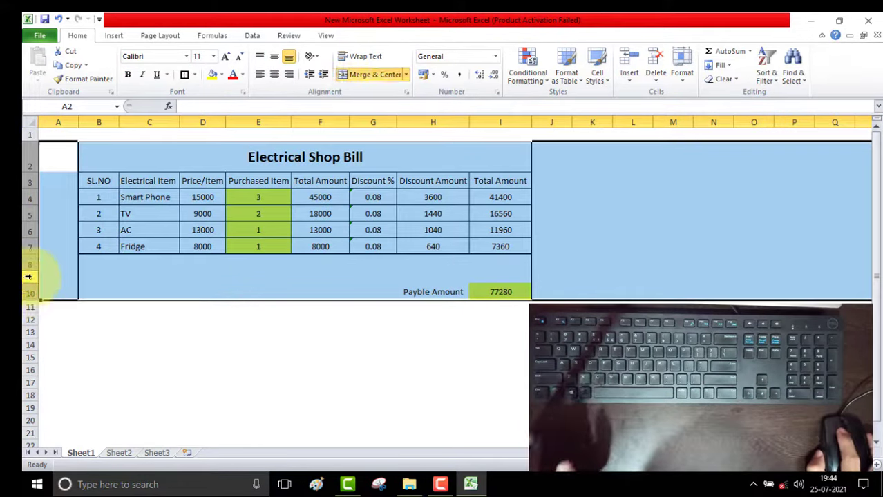
pyautogui.hotkey('ctrl', 'c')
pyautogui.click(28, 345)
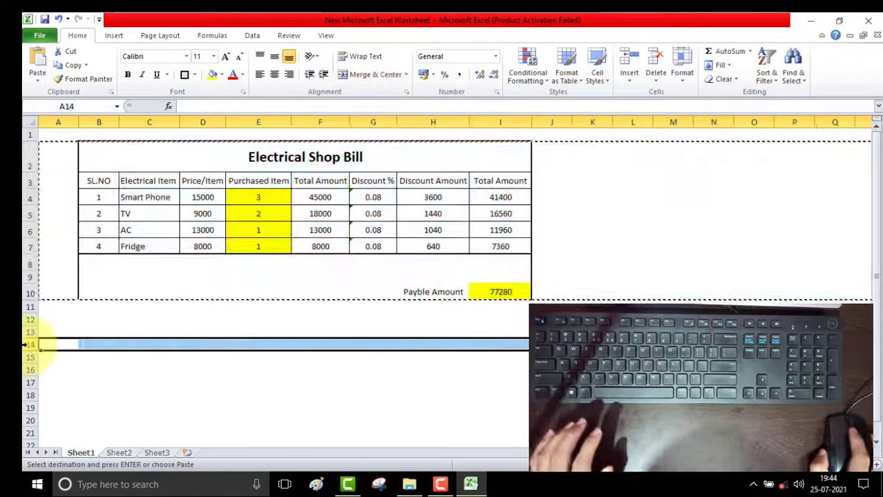
pyautogui.hotkey('ctrl', 'v')
pyautogui.scroll(-4, 187, 317)
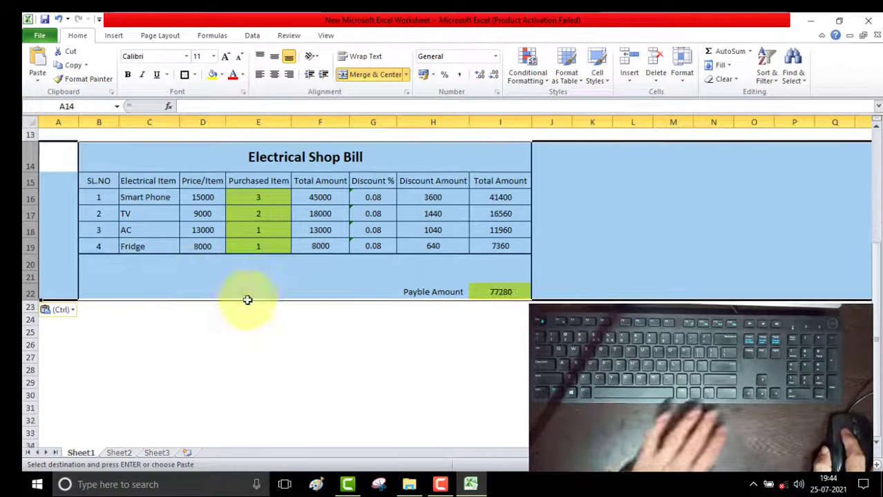
# Replace the purchased quantities in E16:E19 of the copied bill with 6, 2, 1 and 1, and check the payable amount in I22
pyautogui.moveTo(260, 206); pyautogui.dragTo(262, 249)
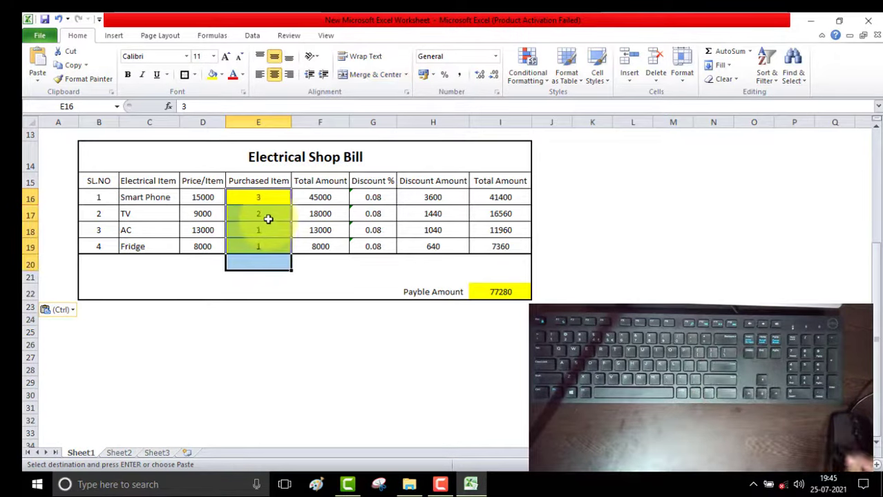
pyautogui.press('Delete')
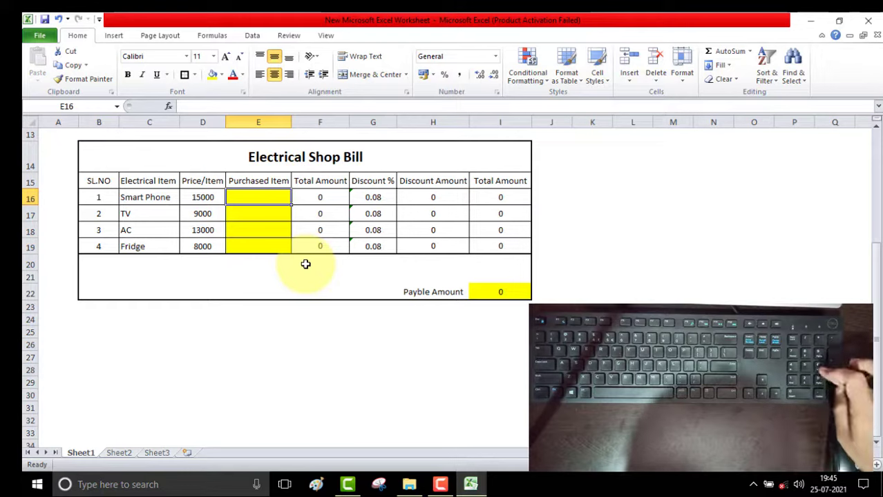
pyautogui.write('6')
pyautogui.press('Return')
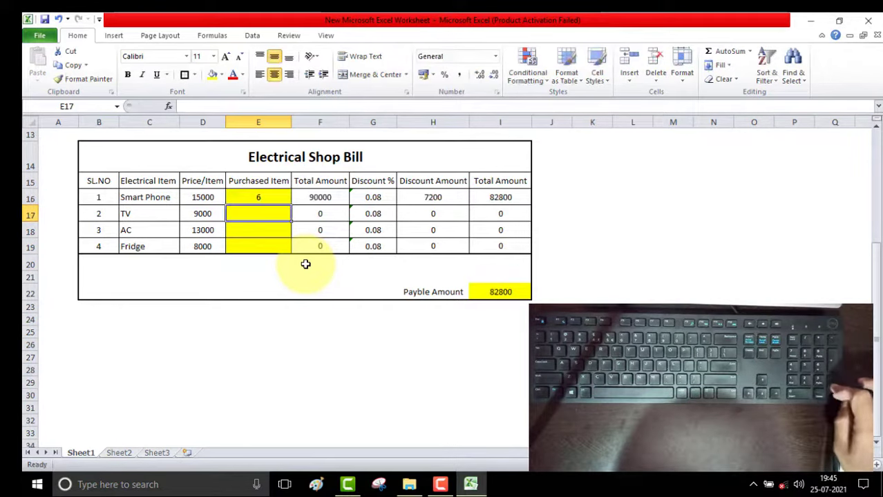
pyautogui.write('2')
pyautogui.press('Return')
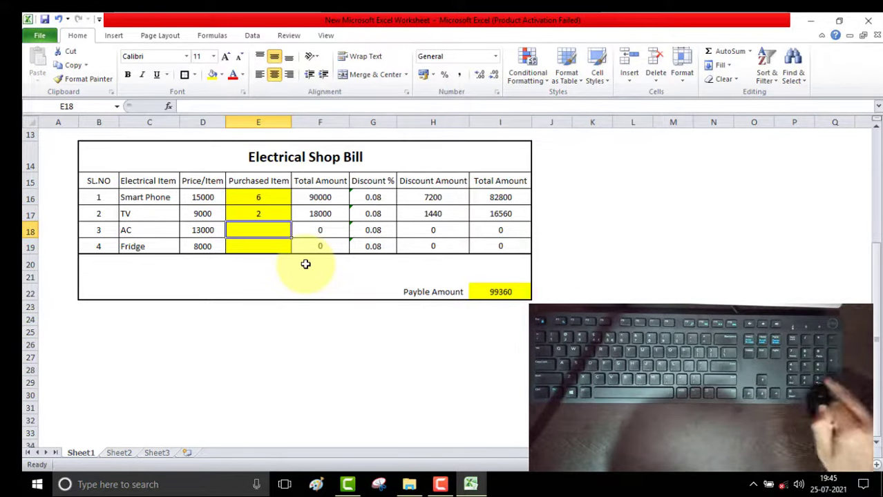
pyautogui.write('1')
pyautogui.press('Return')
pyautogui.write('1')
pyautogui.press('Return')
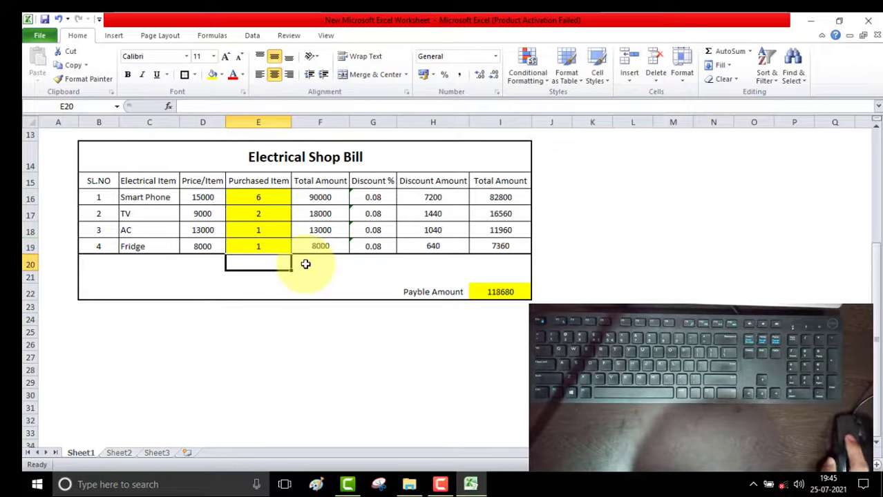
pyautogui.click(501, 293)
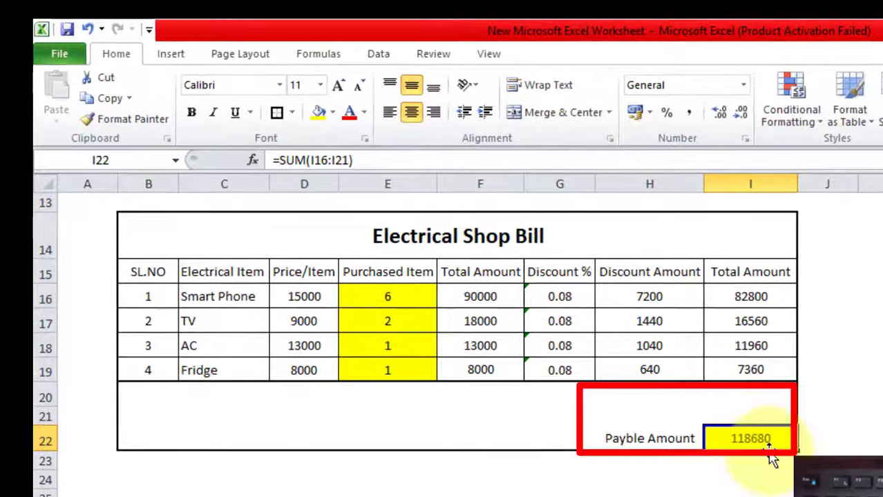
pyautogui.click(513, 317)
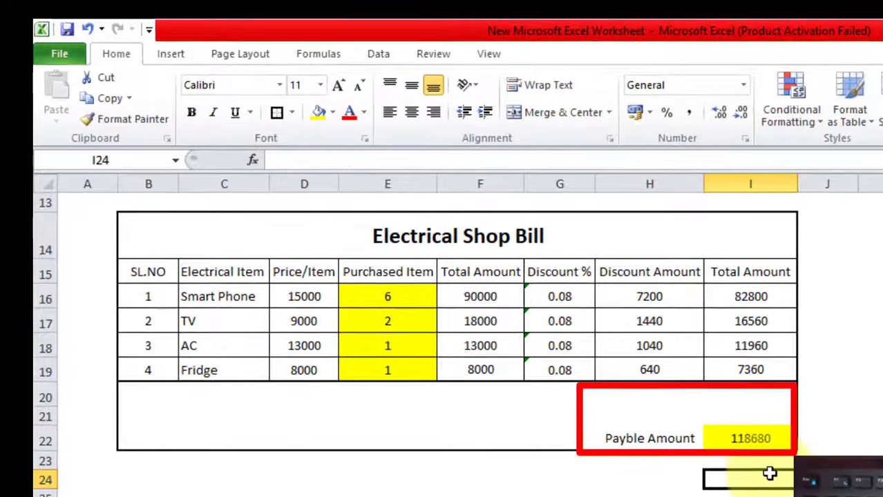